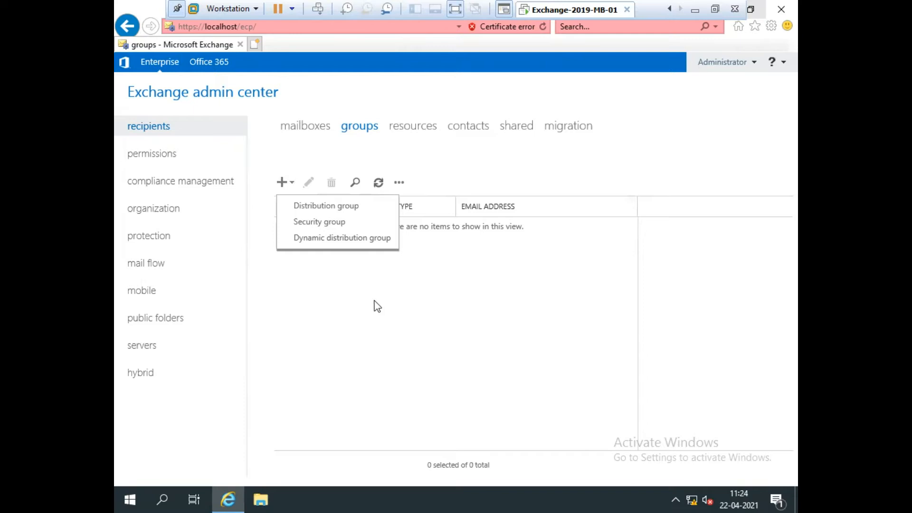
Step: Start a new distribution group with display name and alias both set to IT-Group
click(365, 306)
click(288, 186)
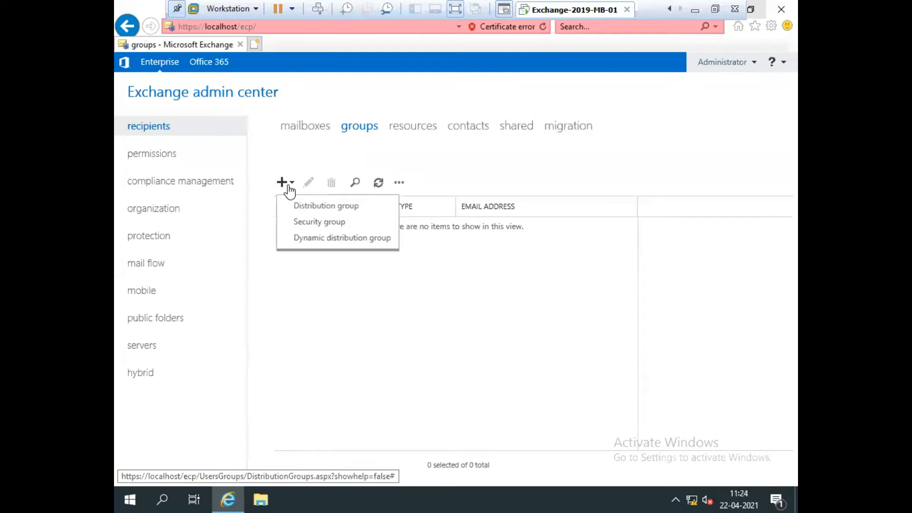
click(347, 213)
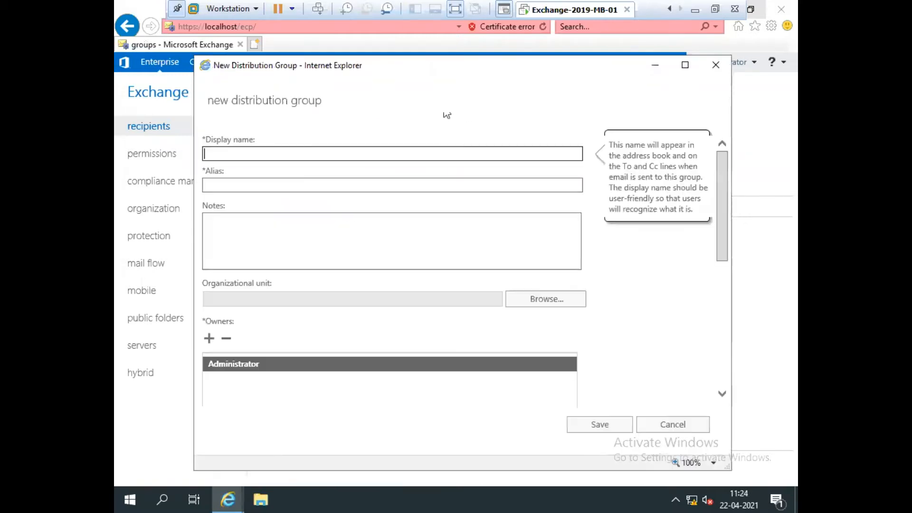
drag(392, 62, 384, 32)
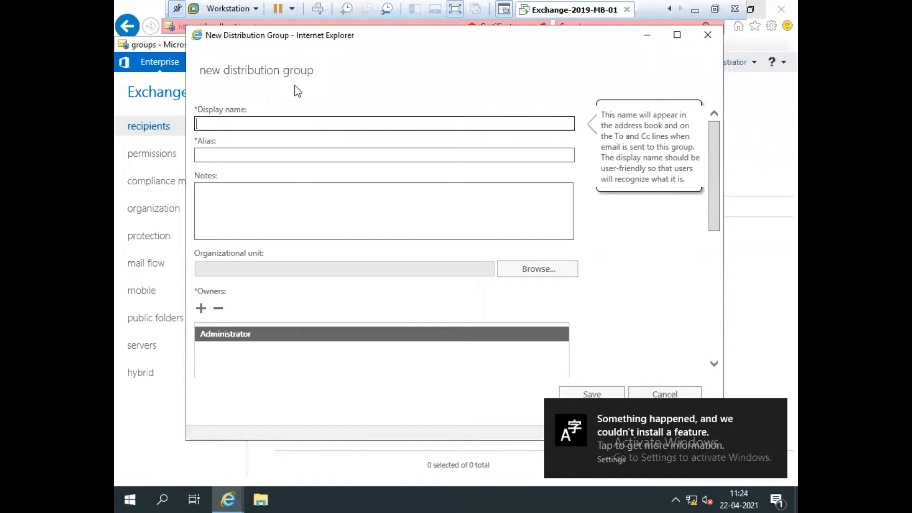
text(IT)
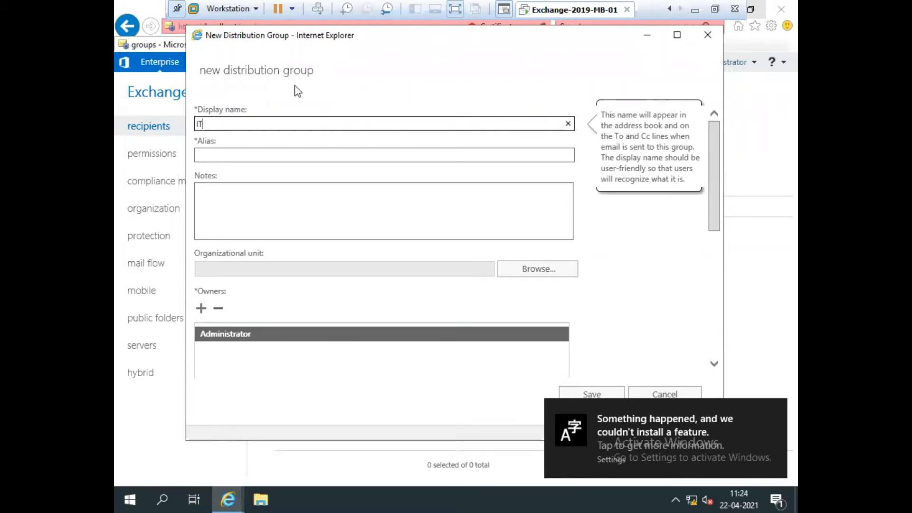
text(-Group)
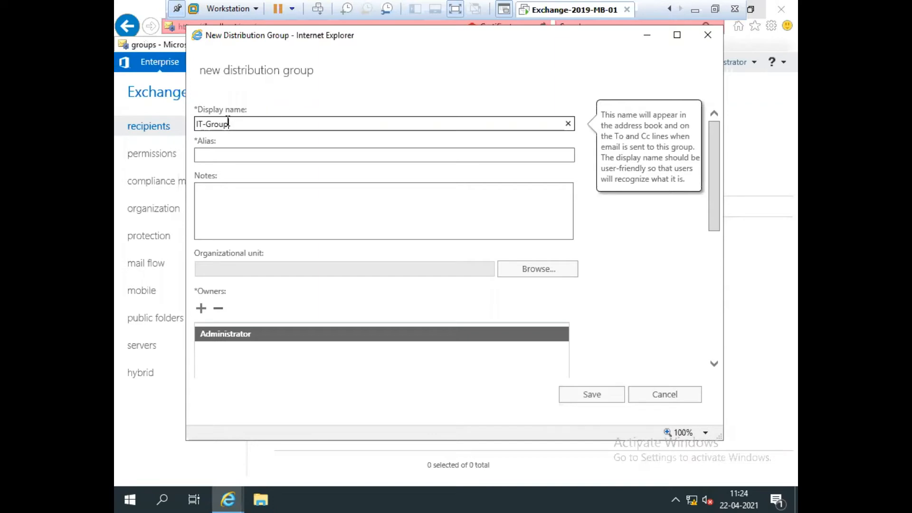
drag(229, 122, 138, 131)
key(ctrl+c)
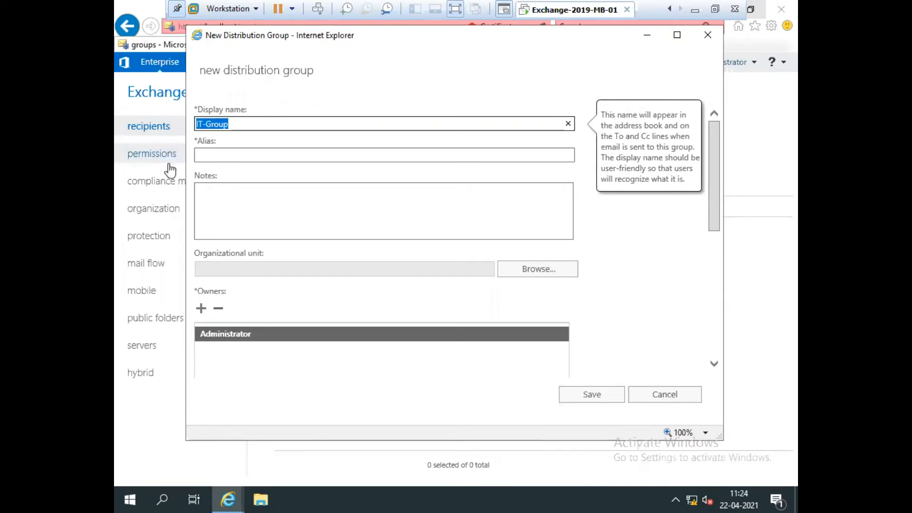
click(216, 155)
key(ctrl+v)
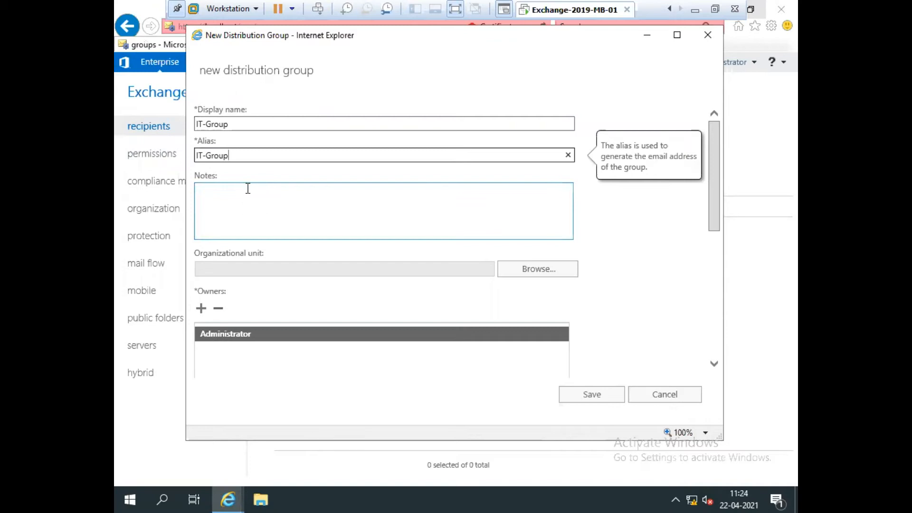
Step: Add the note 'This group is used for IT-Users' to the new group
click(247, 188)
text(This a)
key(BackSpace)
text(group )
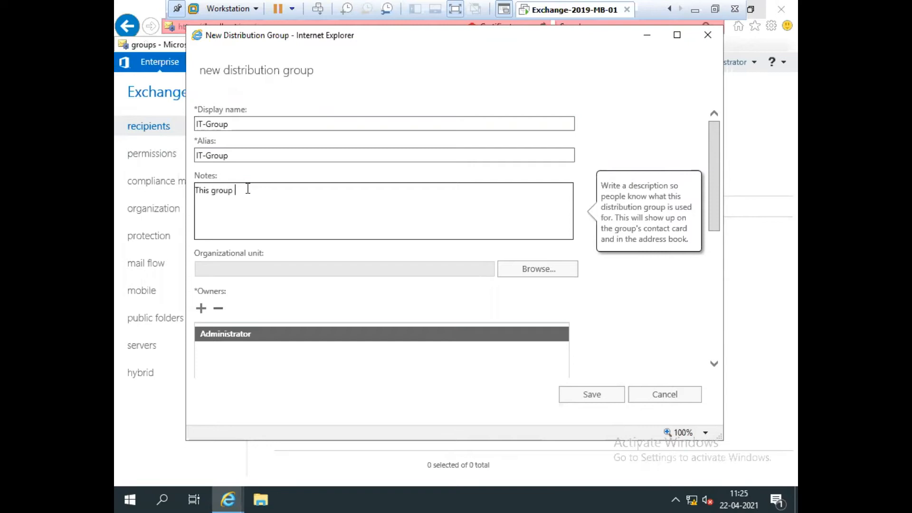
text(is used for IT-Users)
click(538, 274)
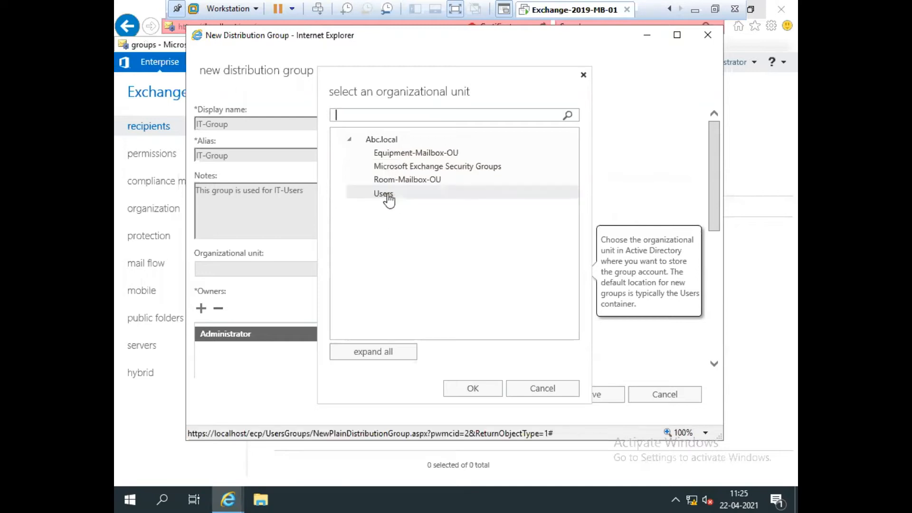
Step: Choose Users under Abc.local as the group's organizational unit
click(389, 199)
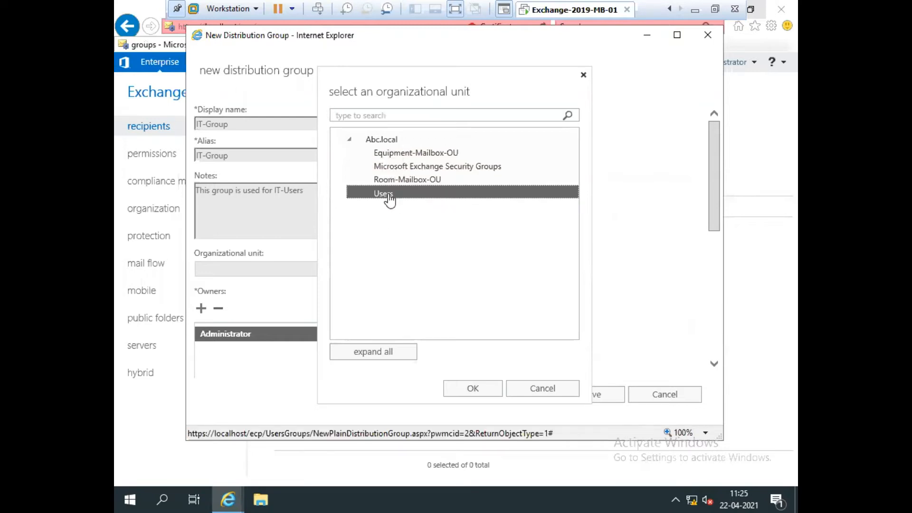
click(455, 389)
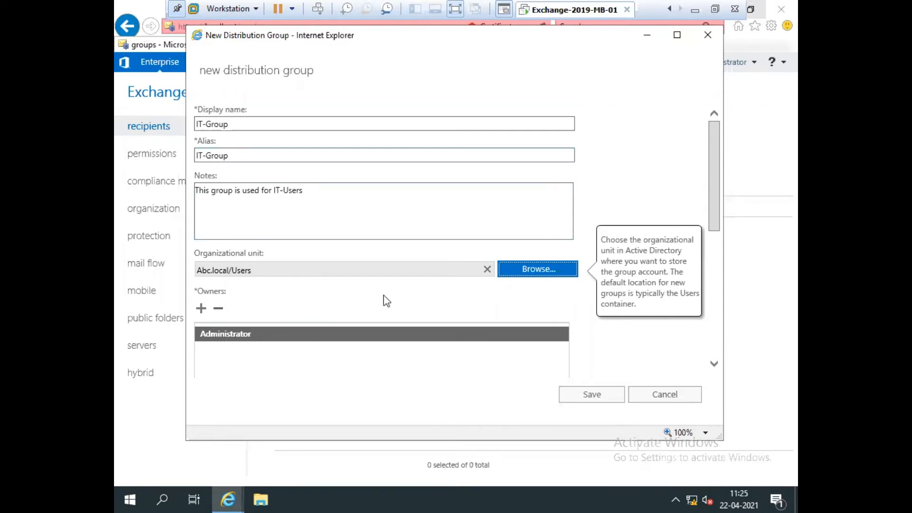
scroll(412, 295, down, 2)
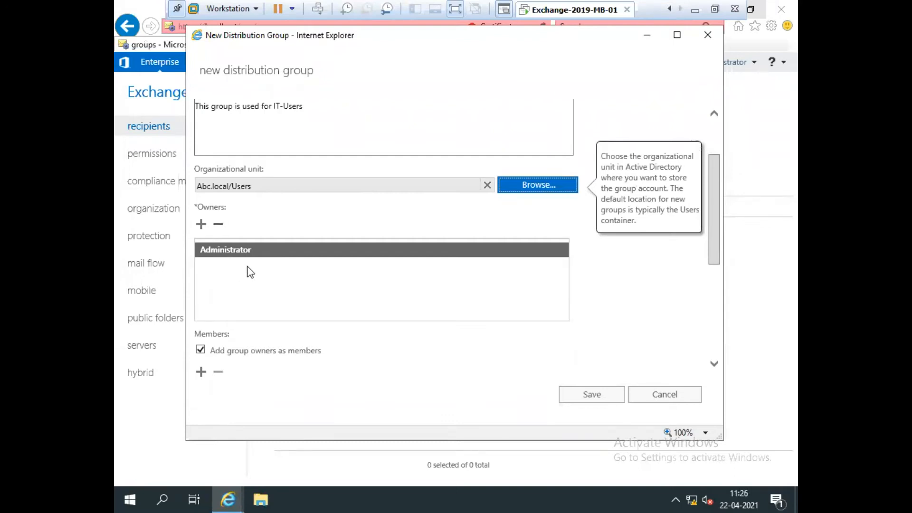
click(512, 224)
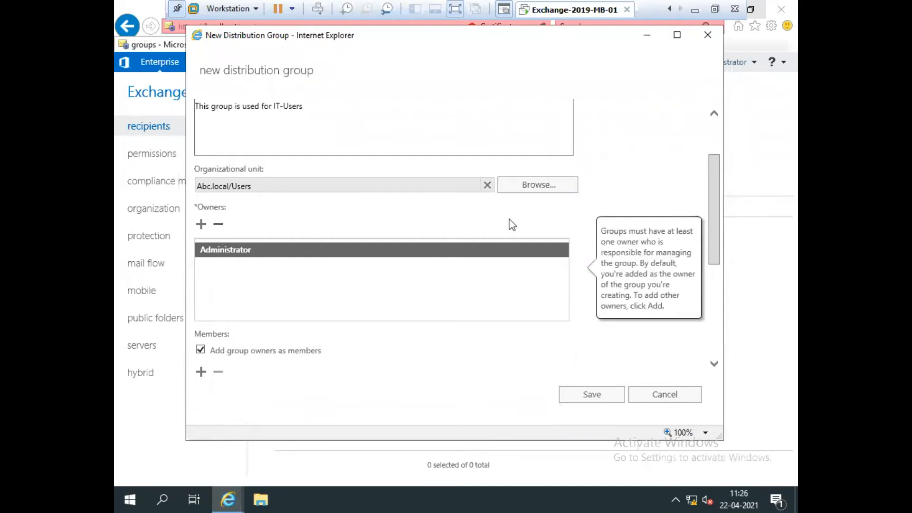
click(201, 224)
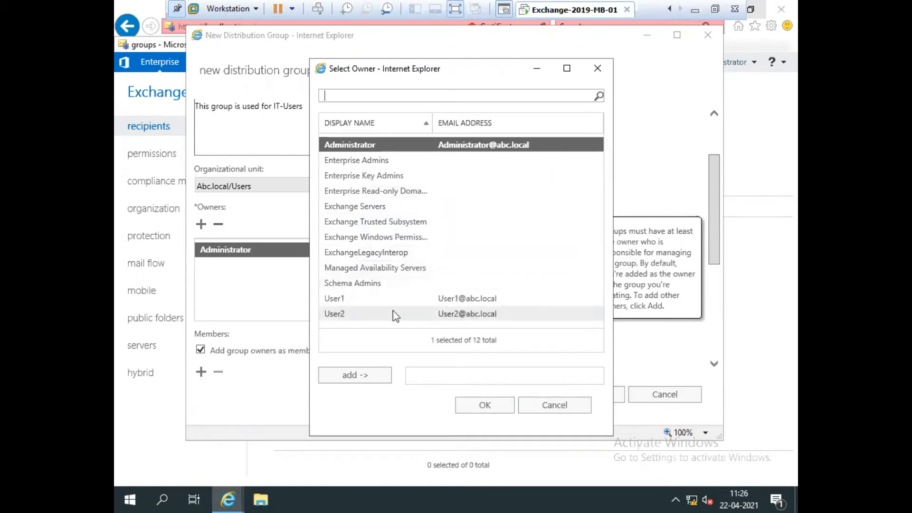
click(266, 232)
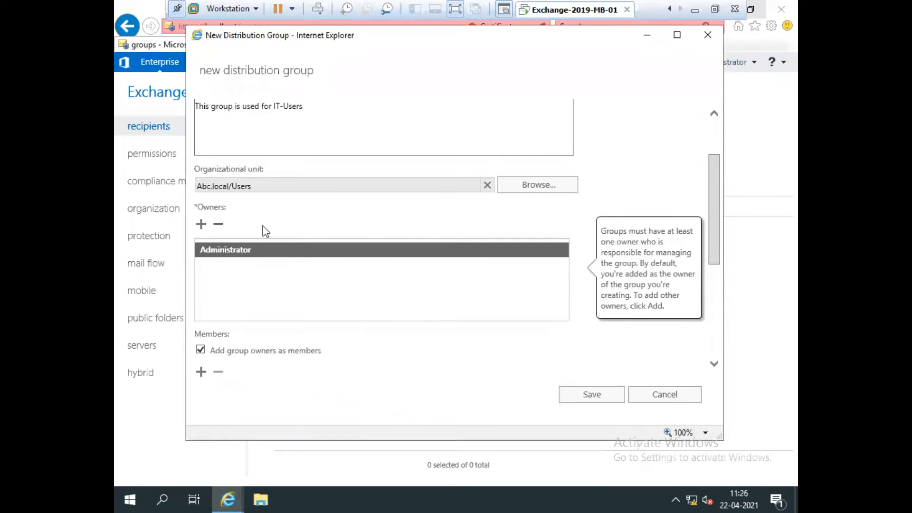
click(218, 226)
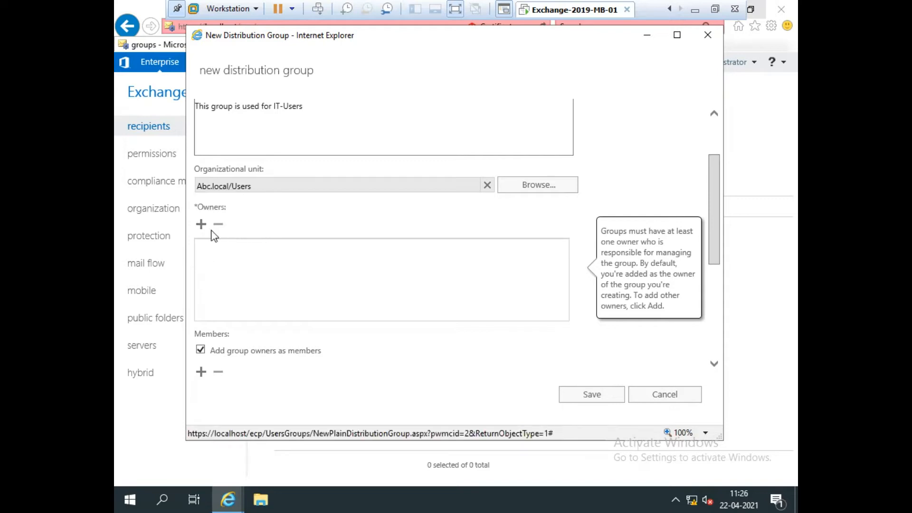
click(201, 224)
double_click(382, 147)
click(484, 405)
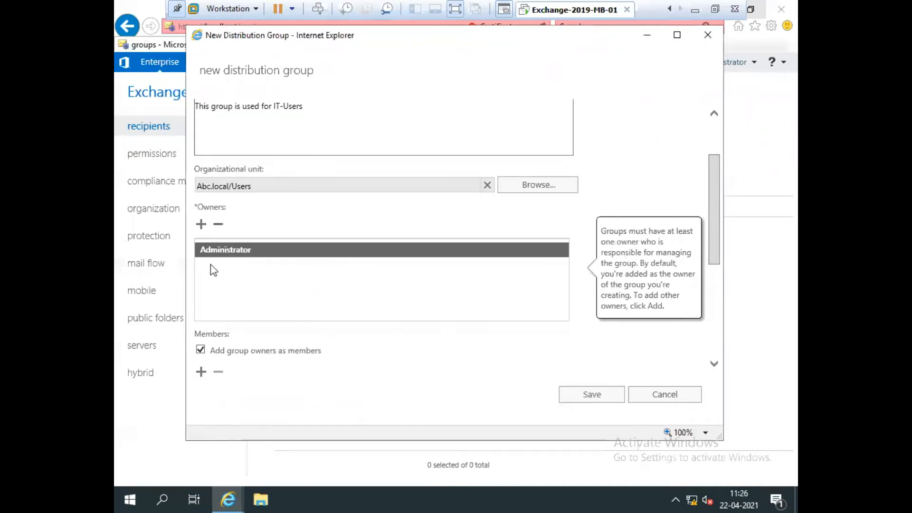
Step: Turn off automatically adding group owners as members
scroll(376, 244, down, 1)
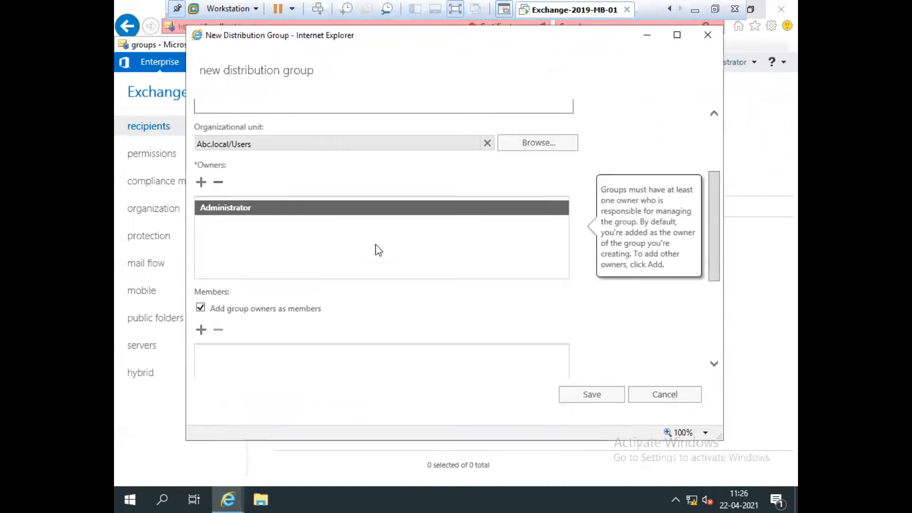
scroll(379, 250, down, 2)
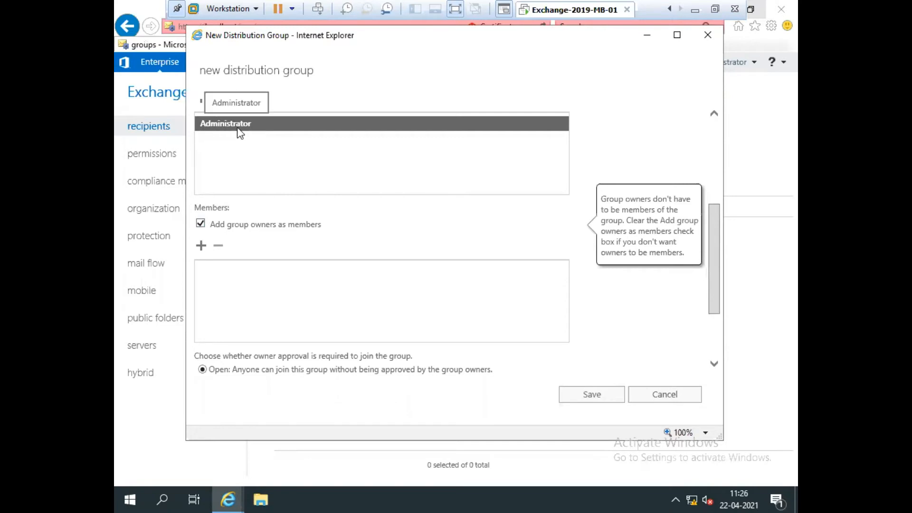
scroll(302, 163, up, 1)
scroll(302, 163, down, 1)
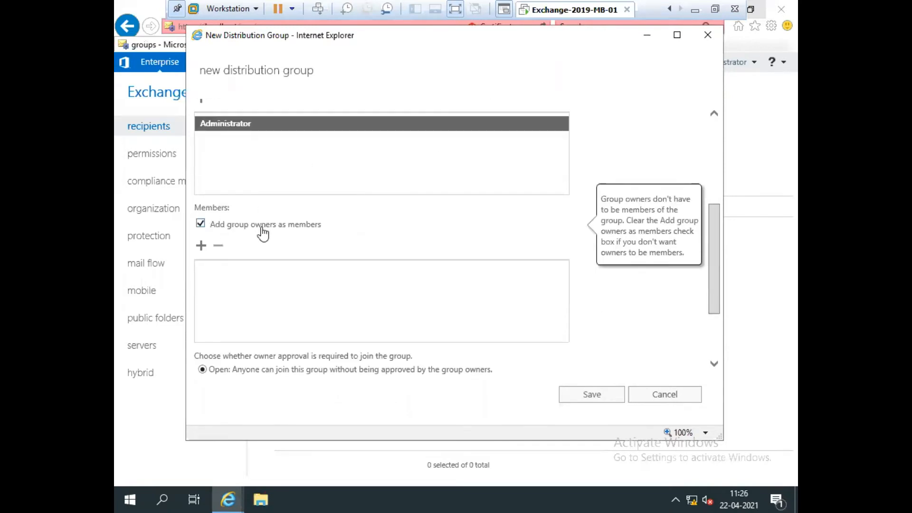
click(200, 228)
Step: Add User1 and User2 as members, keeping owners out of the member list
click(202, 247)
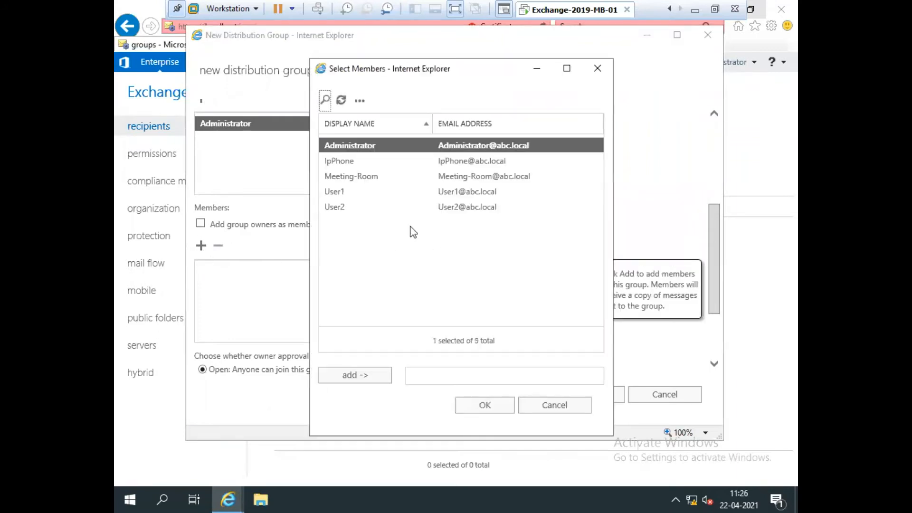
click(333, 191)
ctrl+click(339, 208)
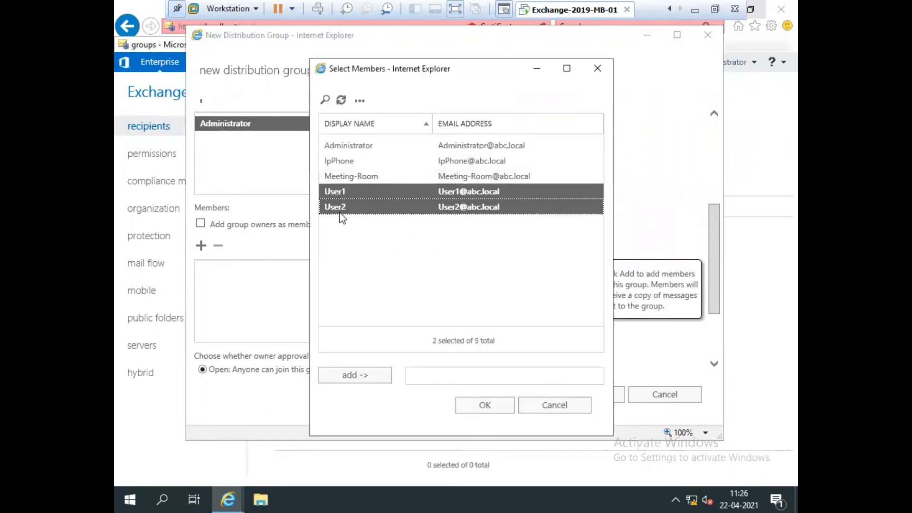
click(335, 374)
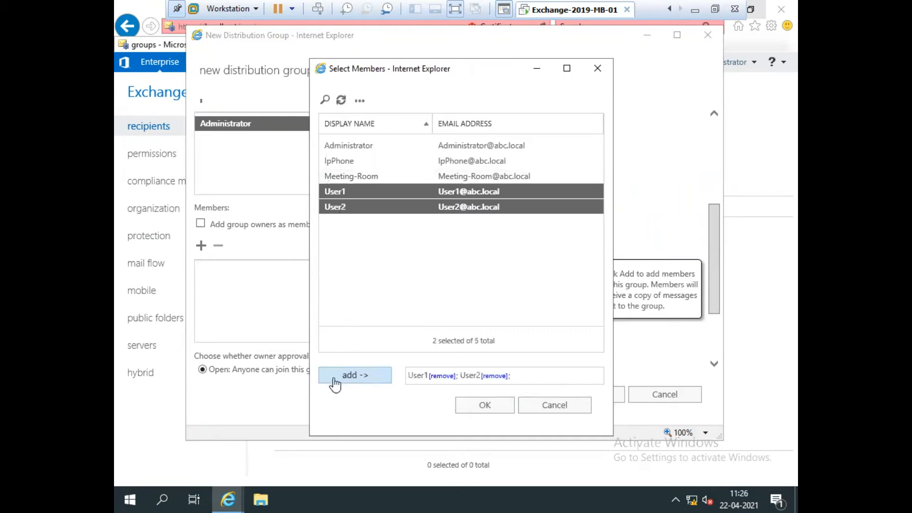
click(487, 405)
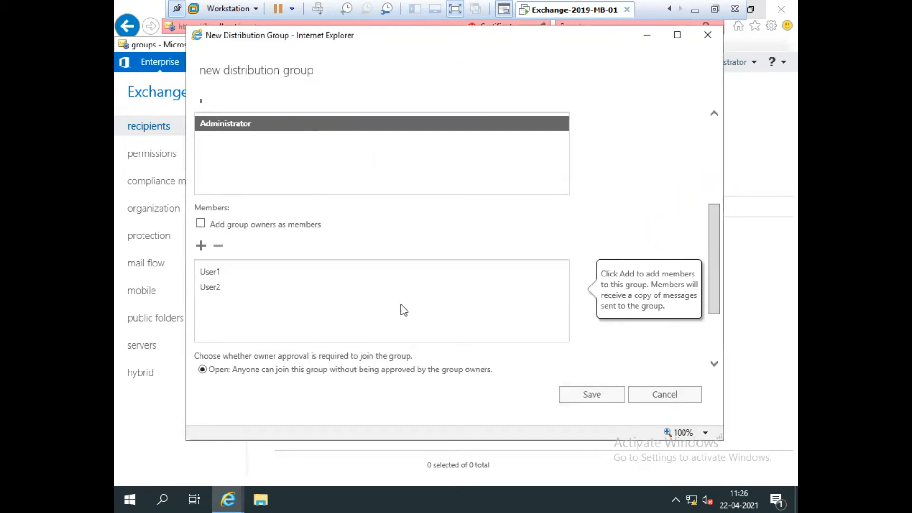
click(503, 225)
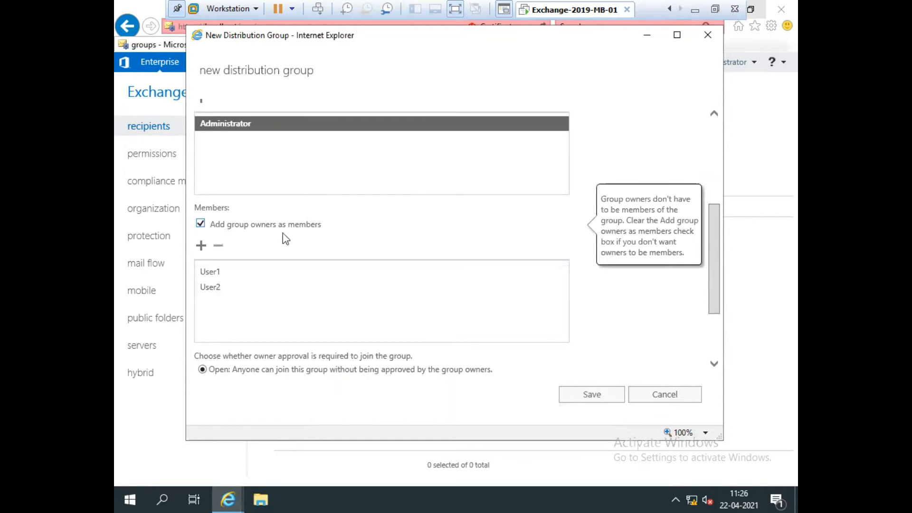
click(200, 223)
Step: Set joining the group to Closed so only owners can add members
scroll(444, 311, down, 2)
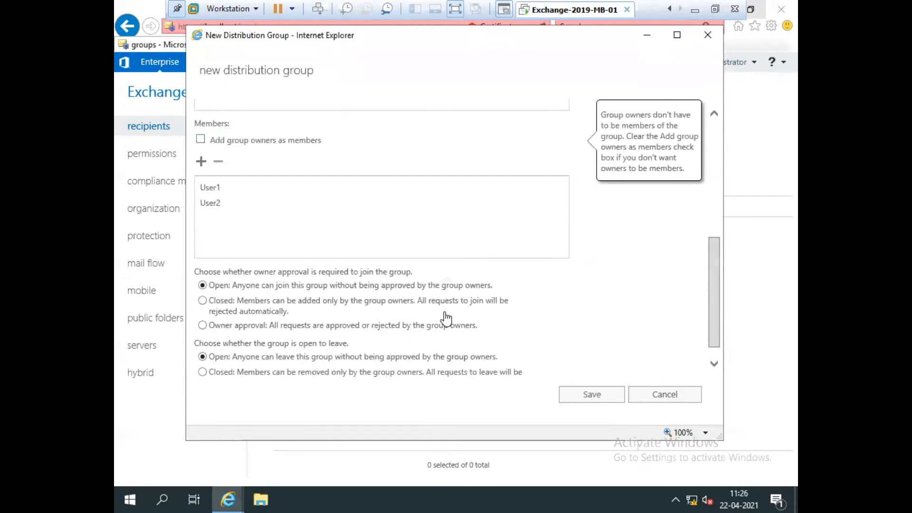
scroll(444, 312, down, 1)
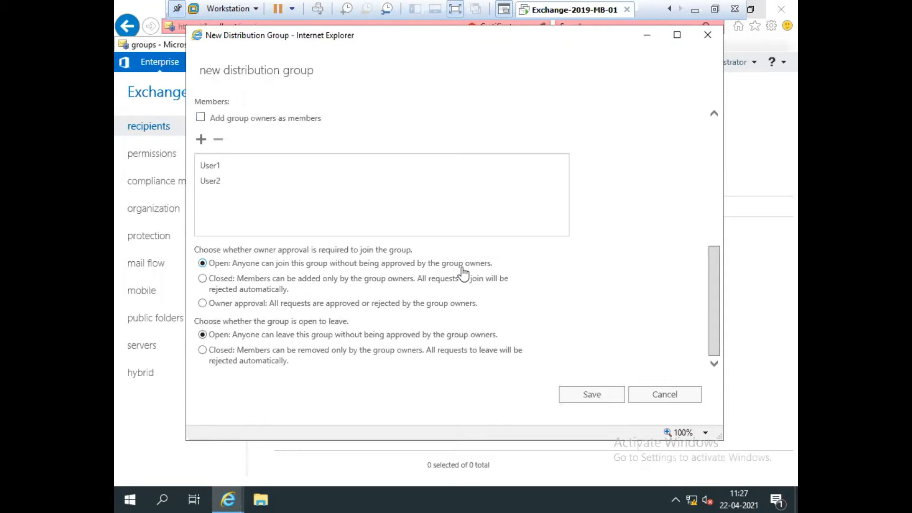
click(223, 282)
click(235, 307)
click(228, 284)
Step: Set leaving the group to Closed, save IT-Group, and open it for editing
click(223, 353)
click(582, 400)
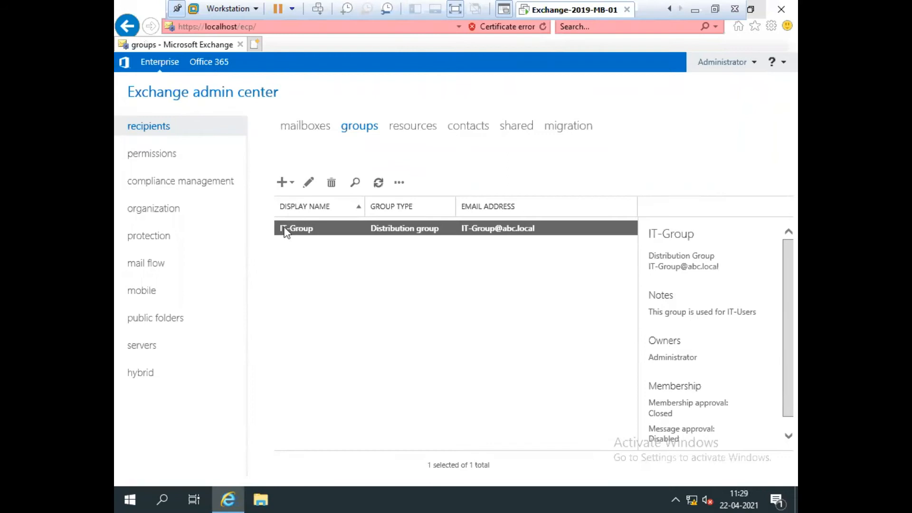
click(308, 186)
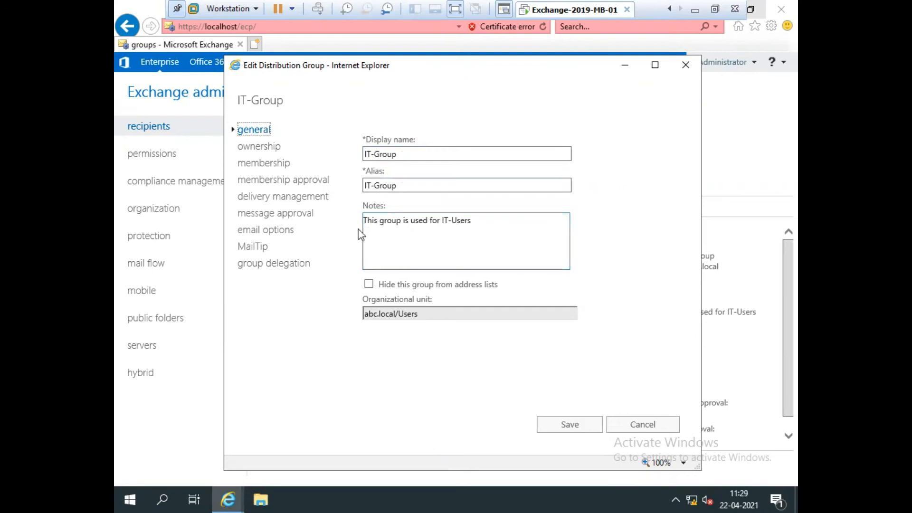
Step: Change IT-Group's notes to 'This group is used for IT-Users Only.' and view its owners
click(481, 227)
text(Only.)
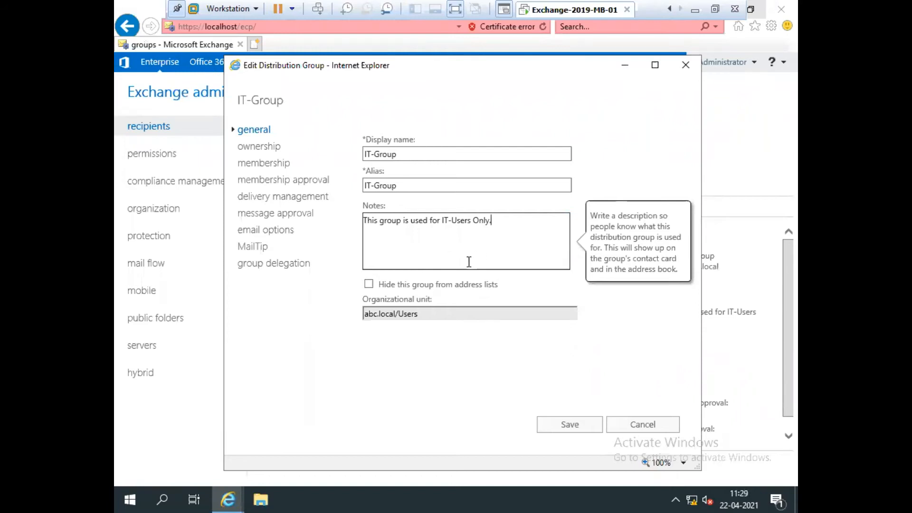
click(438, 367)
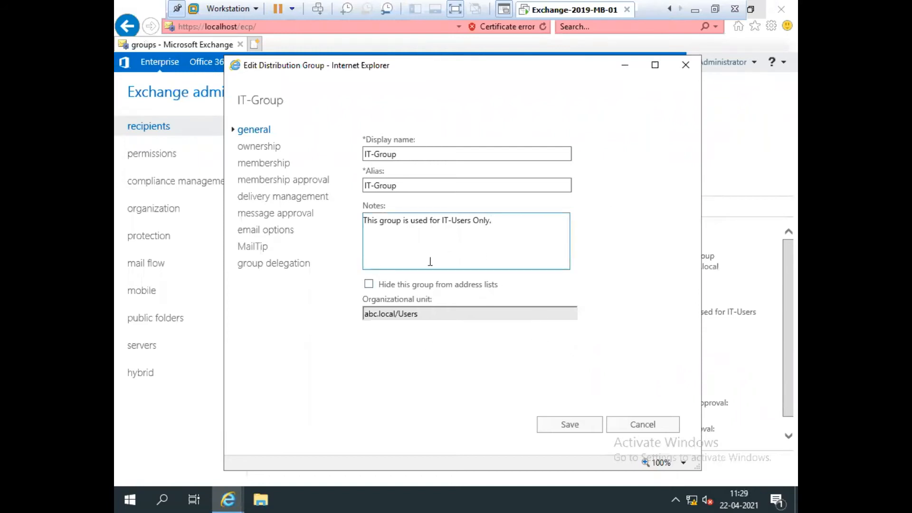
click(258, 147)
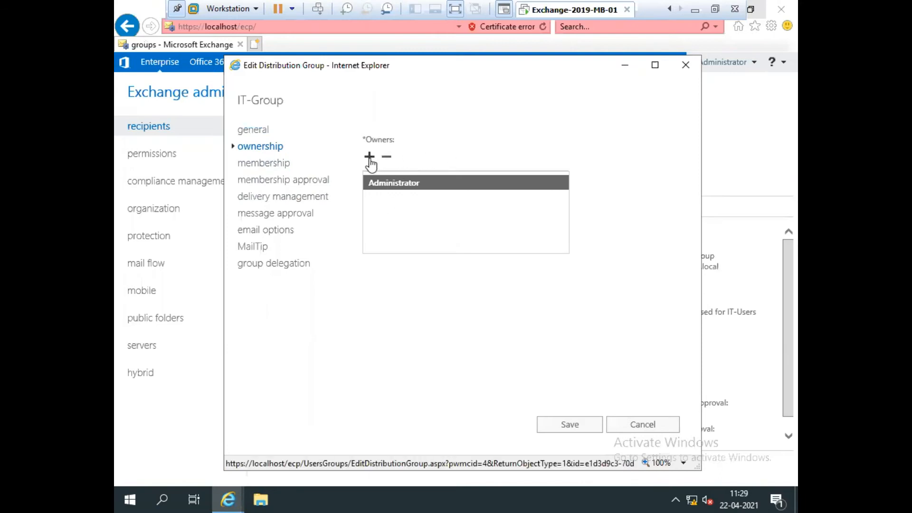
Step: Check IT-Group's members User1 and User2, then view its Closed join and leave settings
click(266, 166)
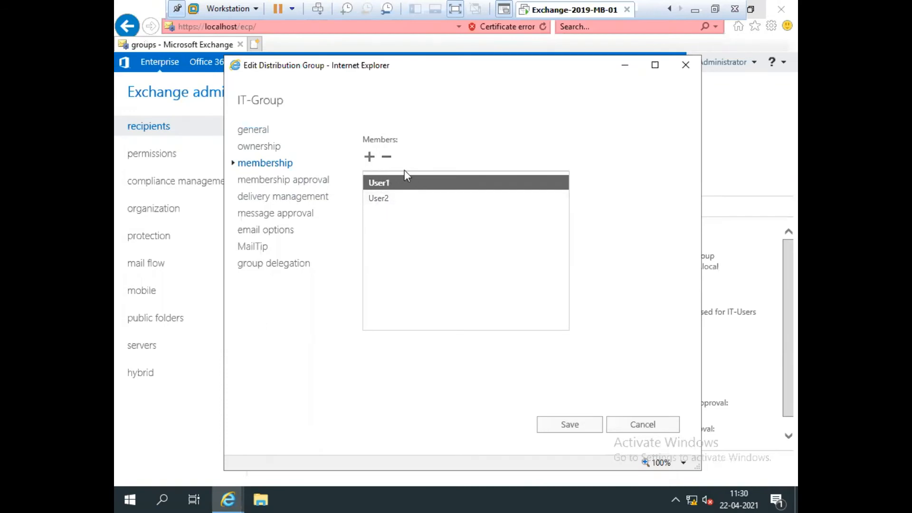
click(267, 182)
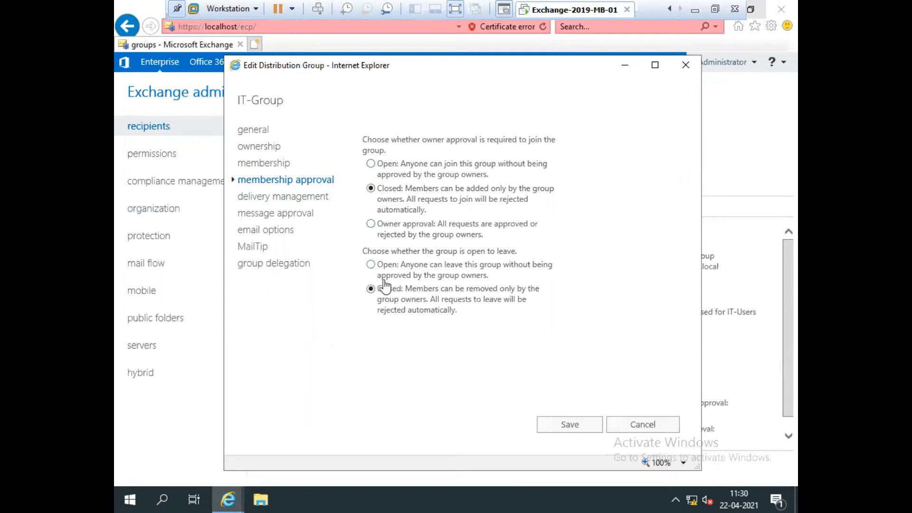
Step: View IT-Group's delivery management, which accepts only senders inside the organization
click(266, 202)
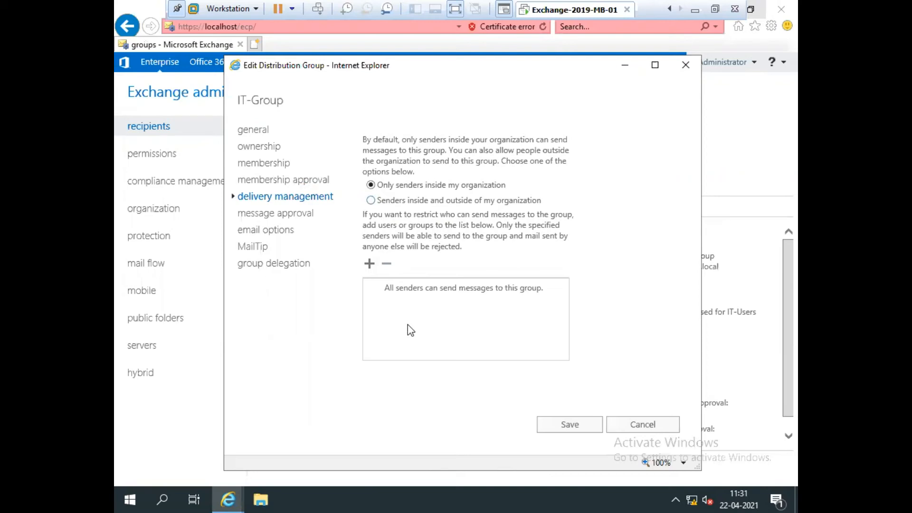
Step: Require moderator approval for messages to IT-Group, with Administrator as moderator
click(253, 216)
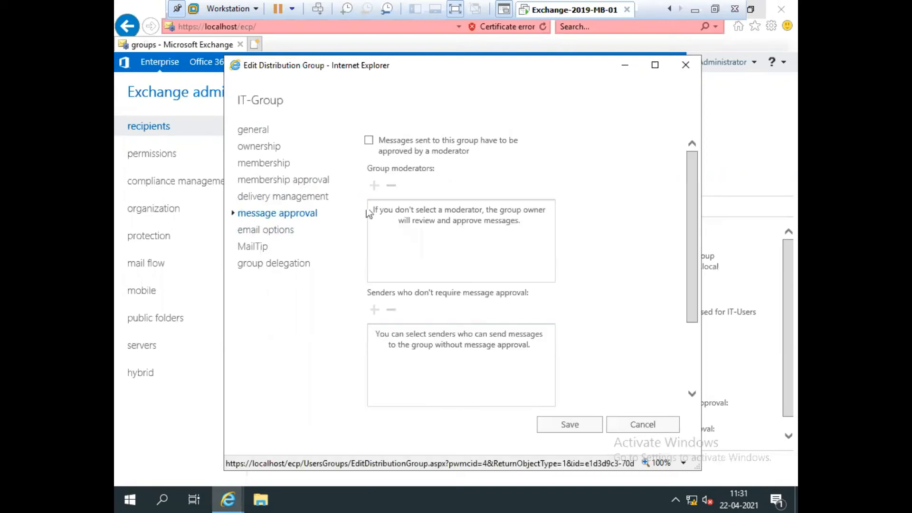
mouse_move(433, 156)
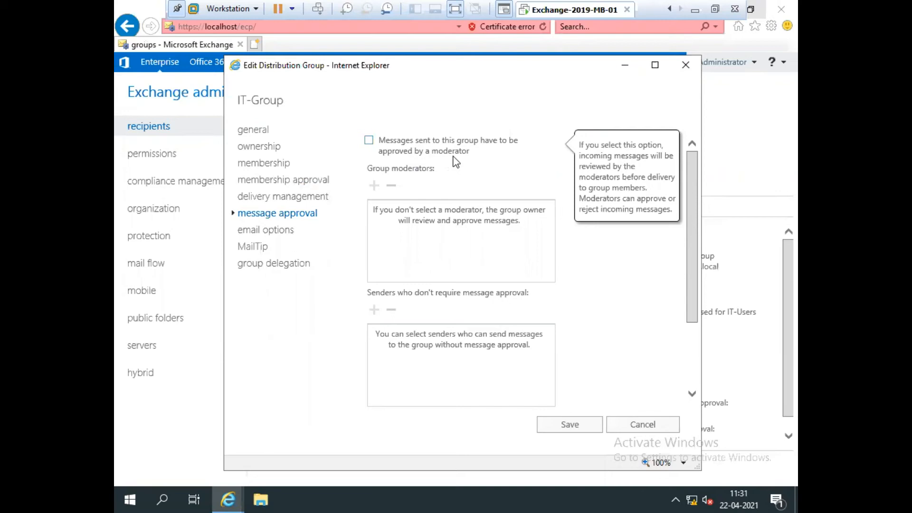
click(369, 140)
click(375, 186)
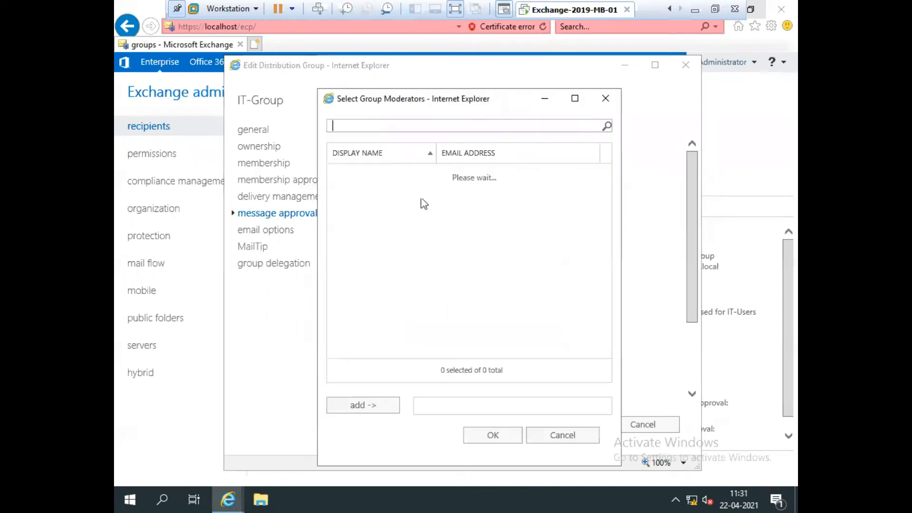
click(354, 410)
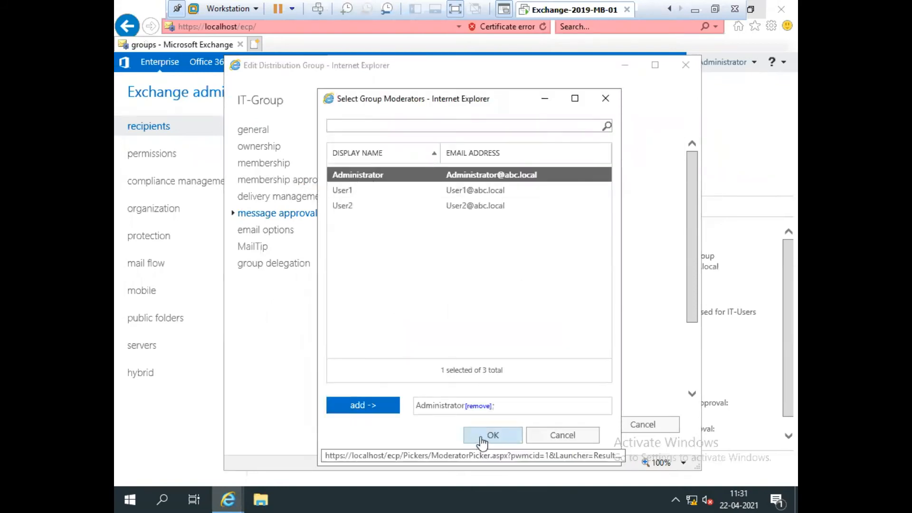
click(489, 437)
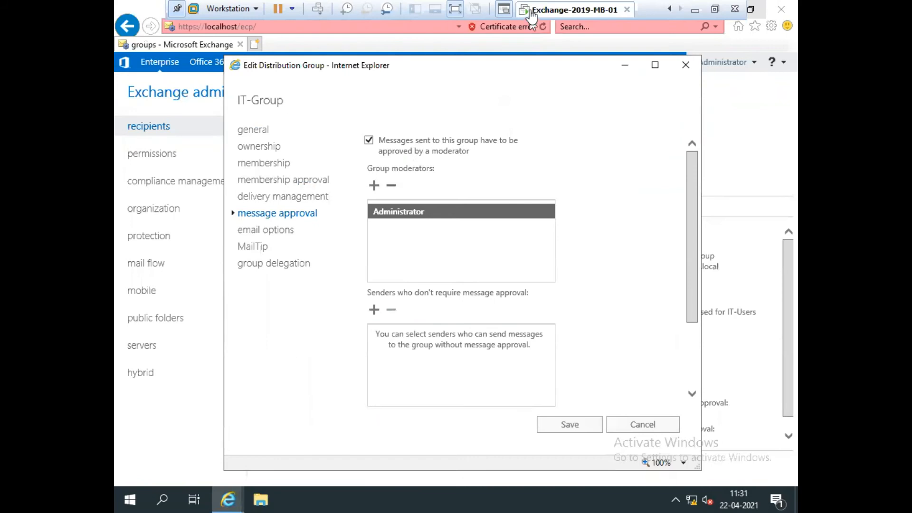
click(715, 9)
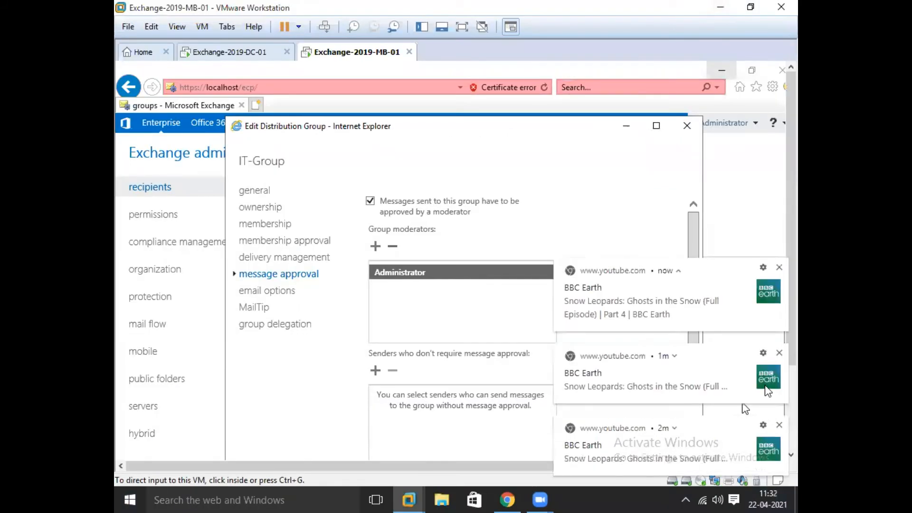
Step: Close the BBC Earth YouTube notifications and move the IT-Group editor window up-left
click(779, 353)
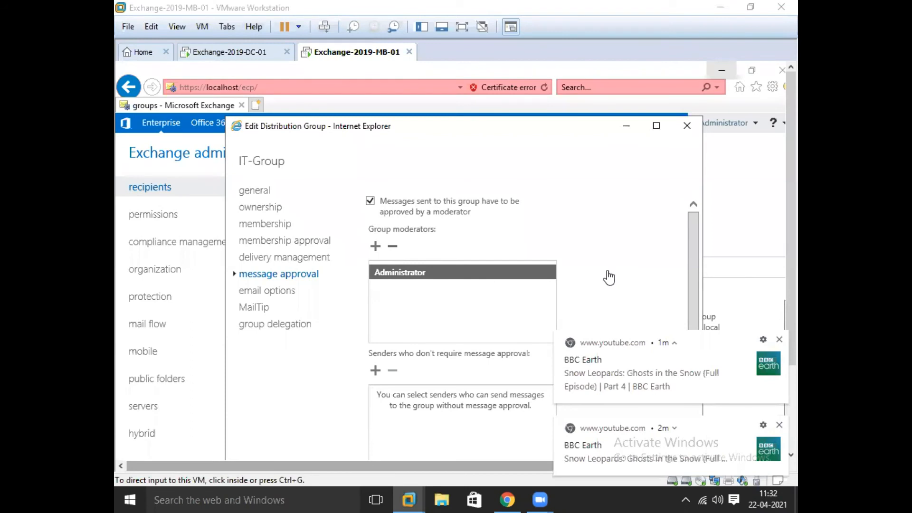
click(414, 155)
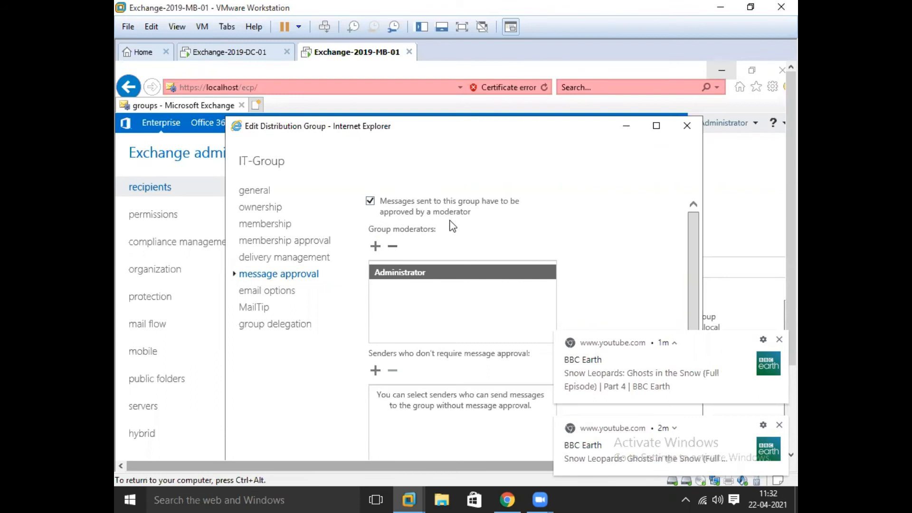
drag(449, 129, 444, 87)
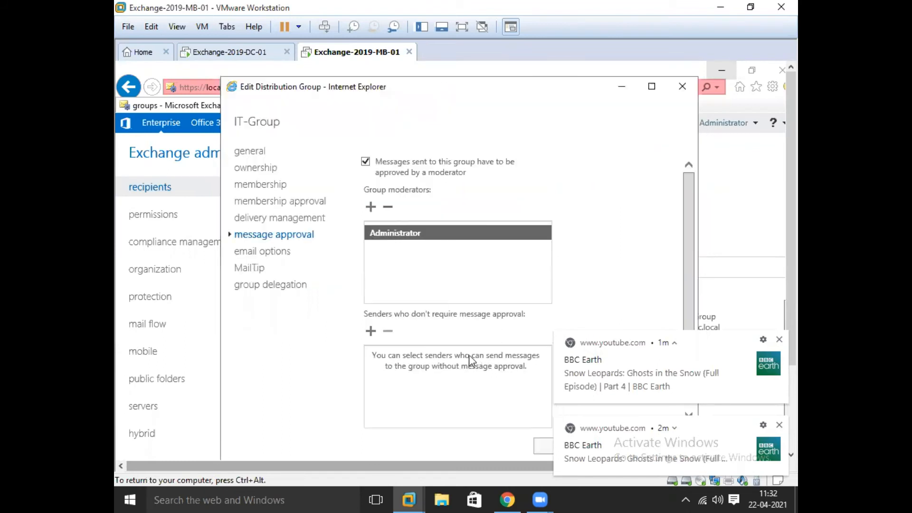
click(779, 340)
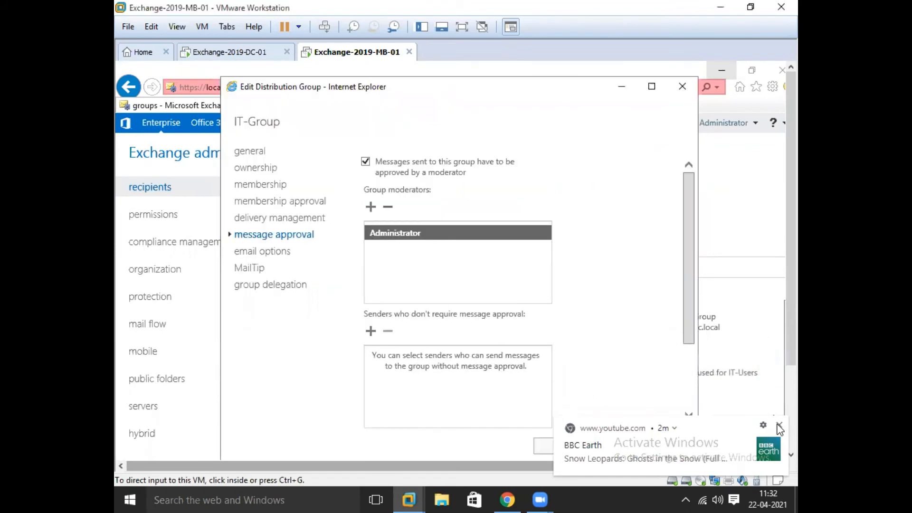
click(779, 426)
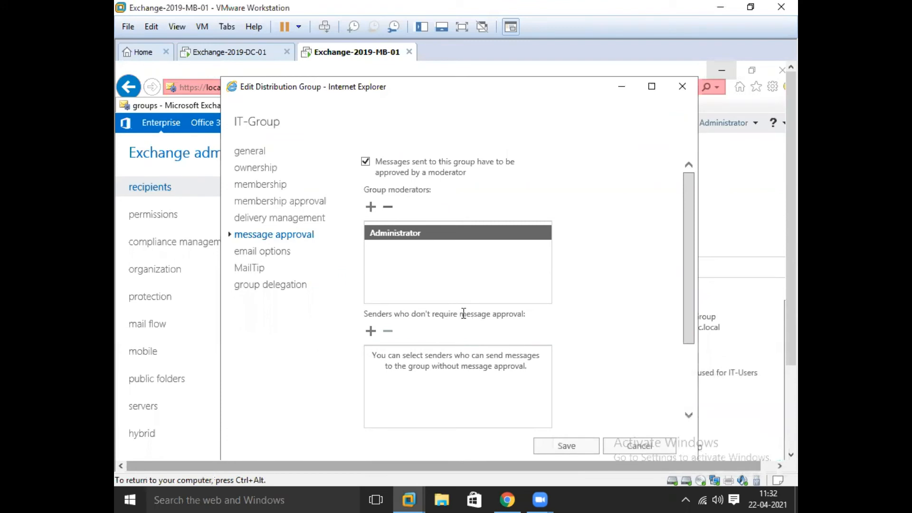
click(269, 252)
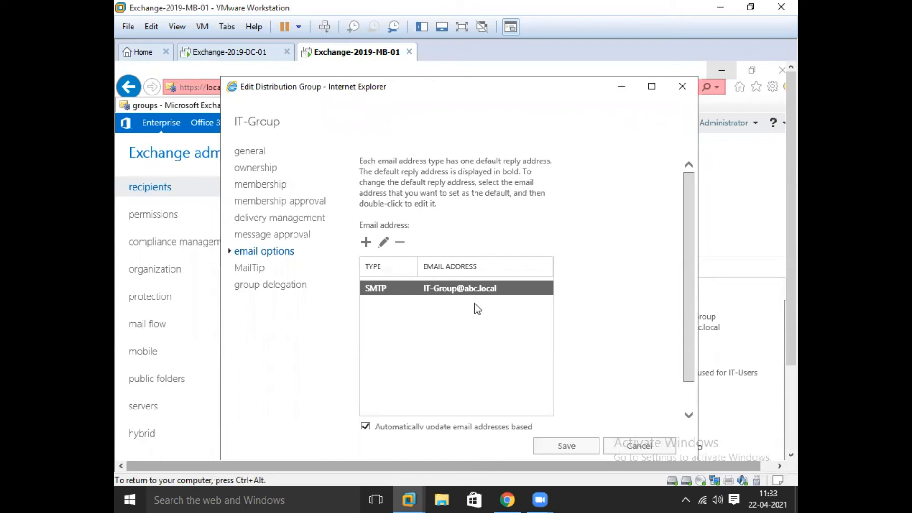
click(384, 242)
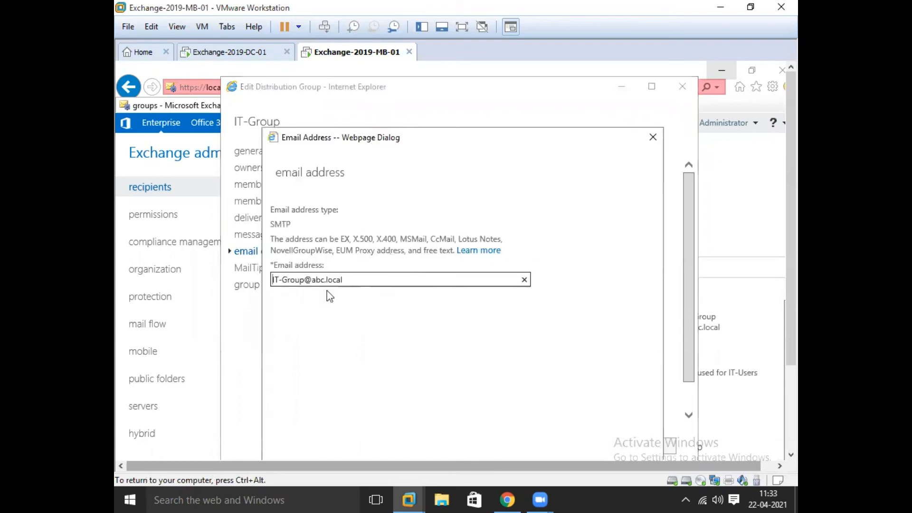
click(653, 142)
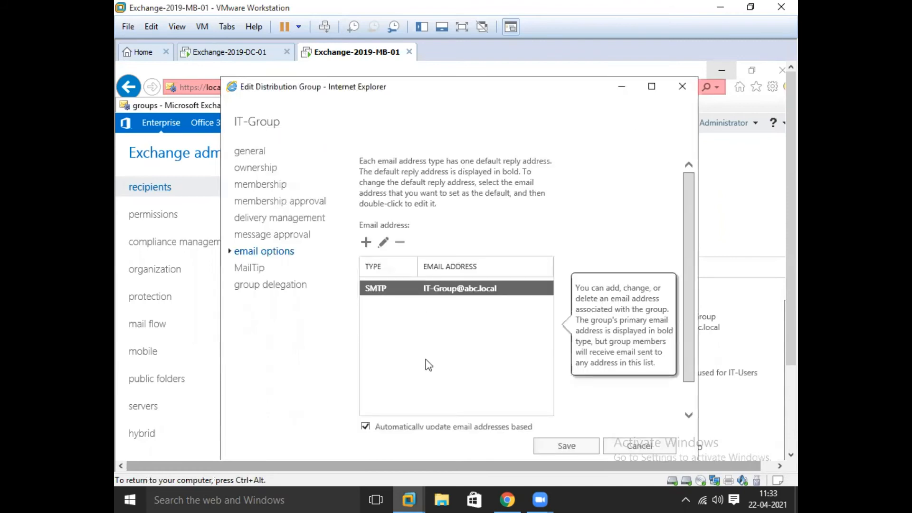
click(366, 243)
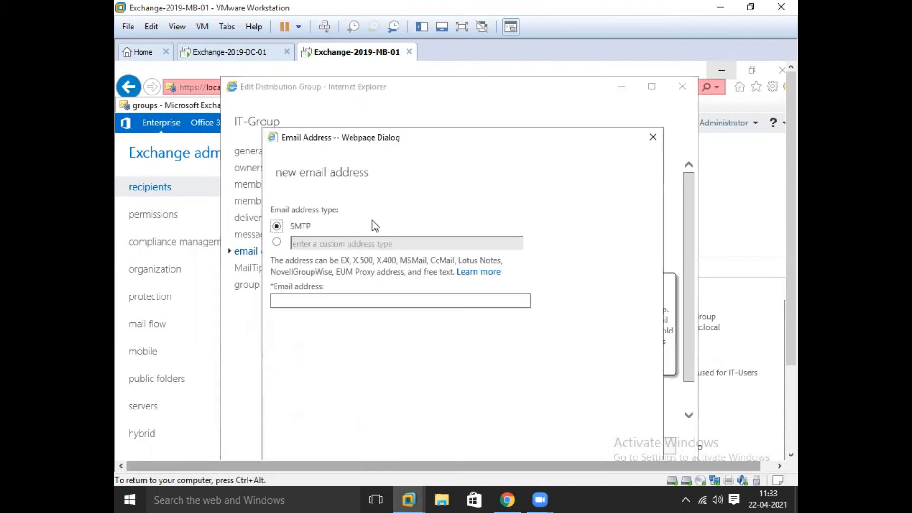
click(653, 137)
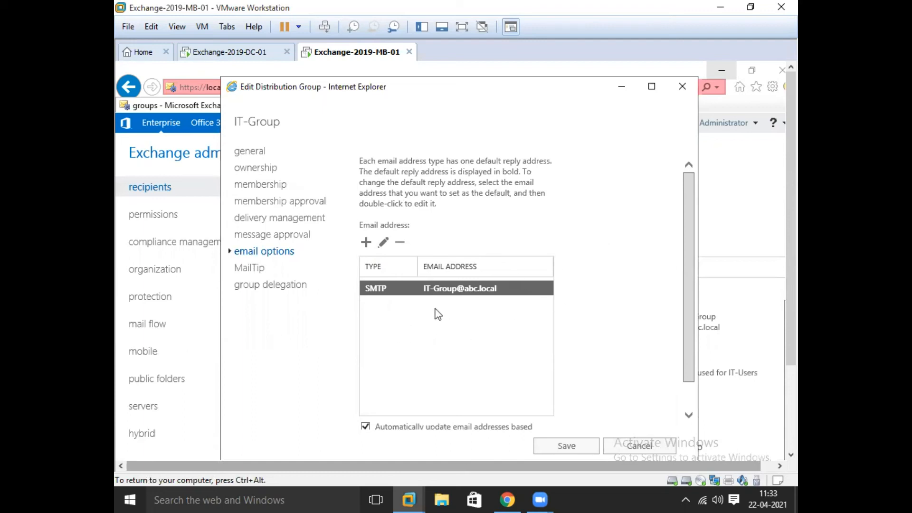
click(250, 271)
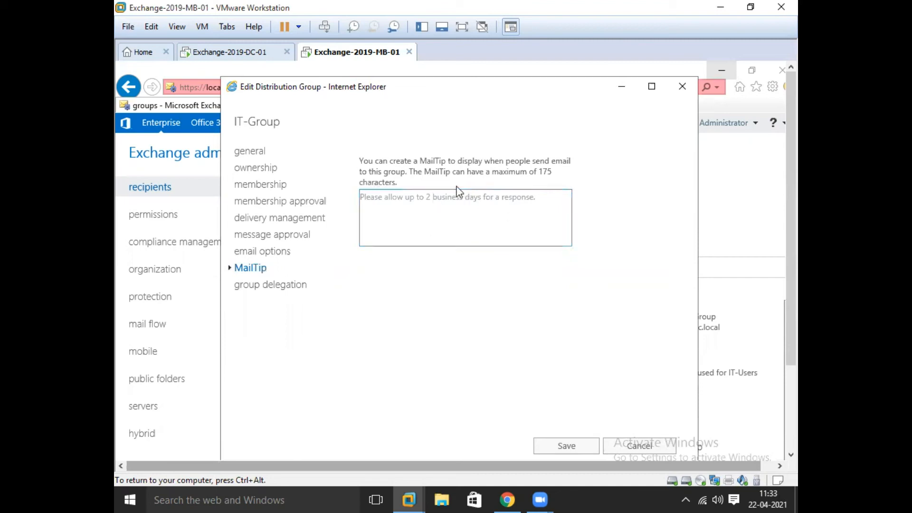
Step: Check IT-Group's group delegation page, confirming the Send As and Send on Behalf lists are empty
click(261, 286)
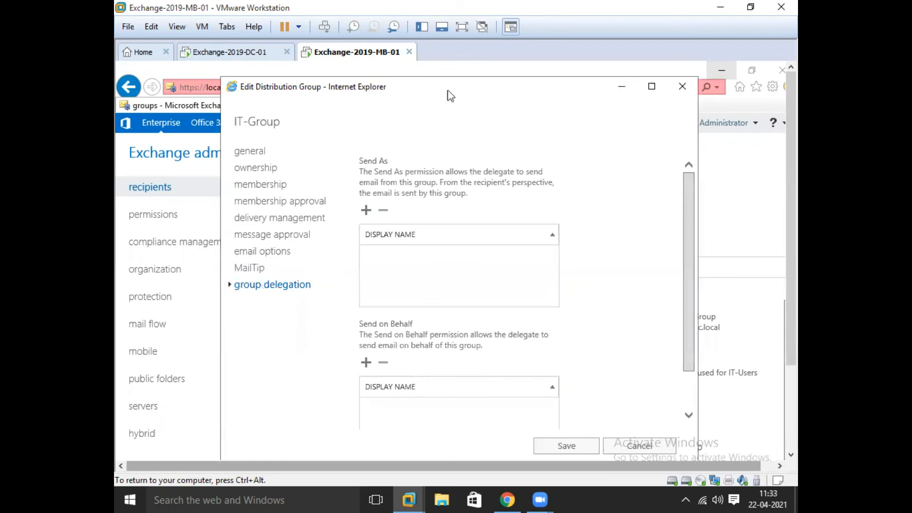
drag(449, 84, 447, 72)
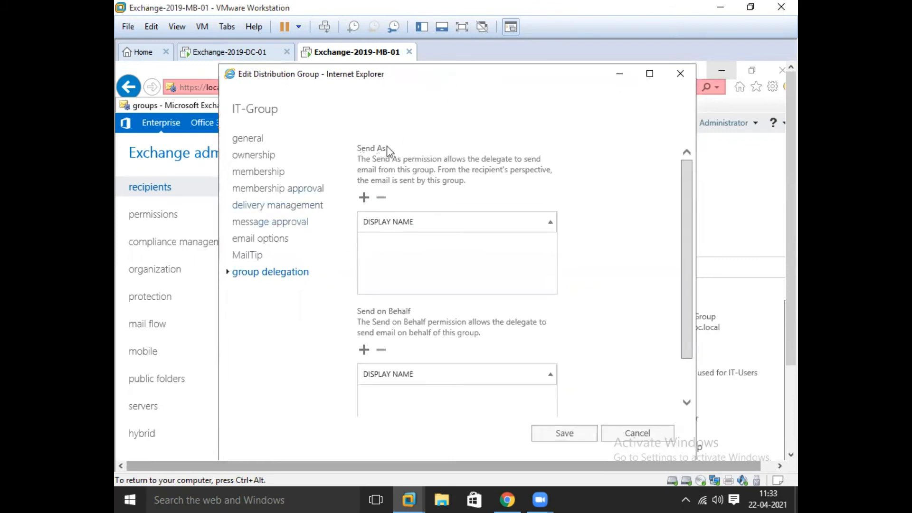
scroll(589, 303, down, 2)
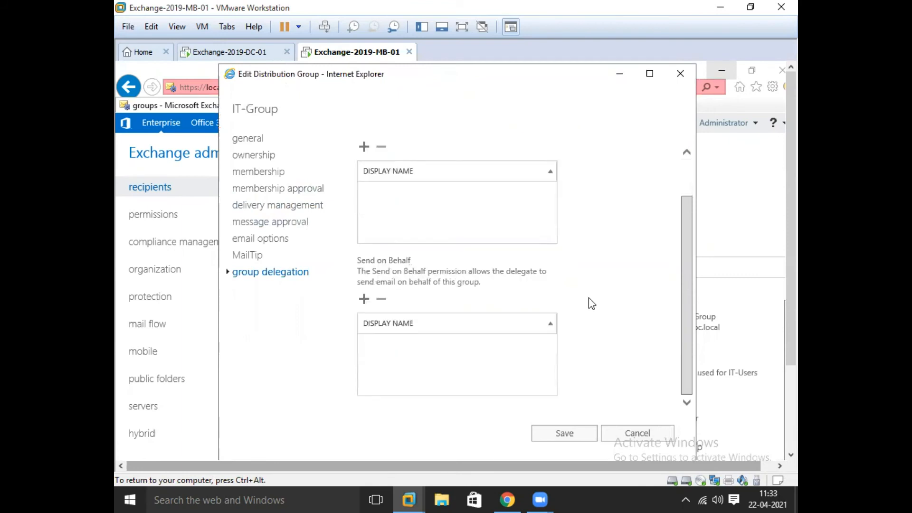
scroll(458, 360, up, 2)
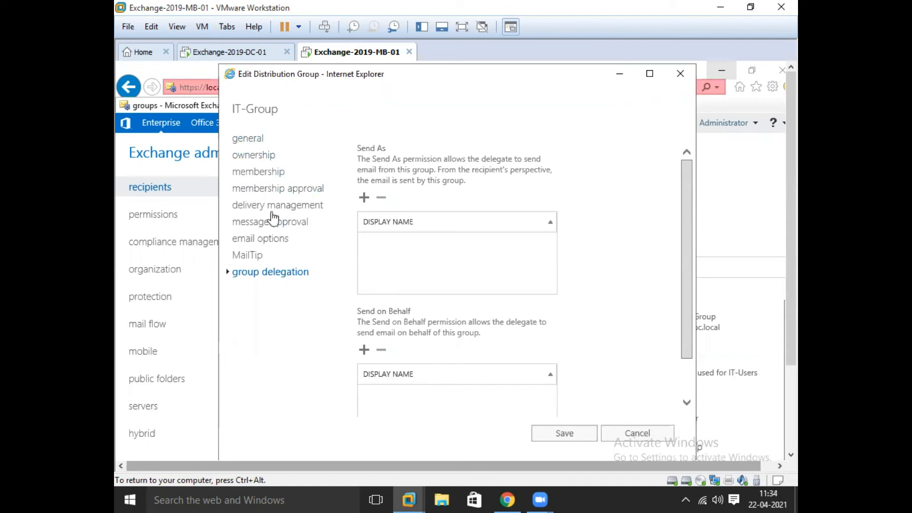
Step: Review IT-Group's general details, owners and members, then turn off moderator approval for its messages
click(255, 138)
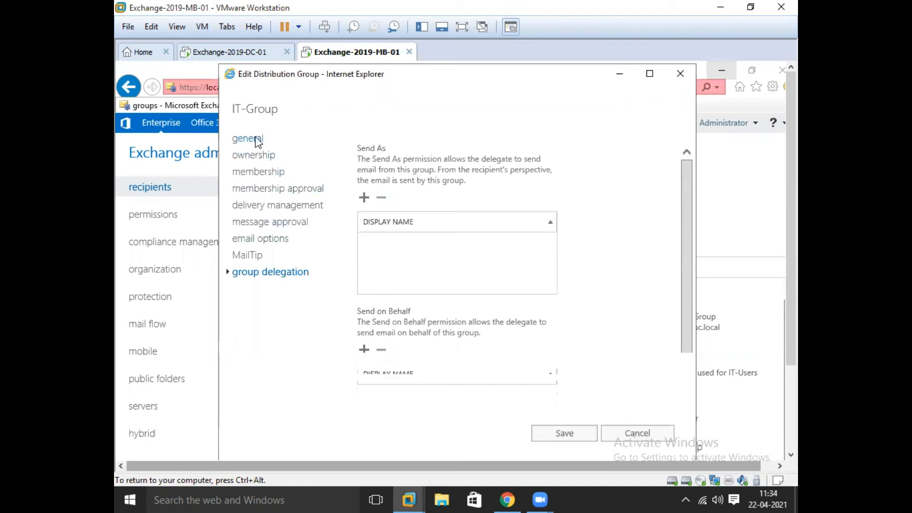
click(242, 160)
click(245, 173)
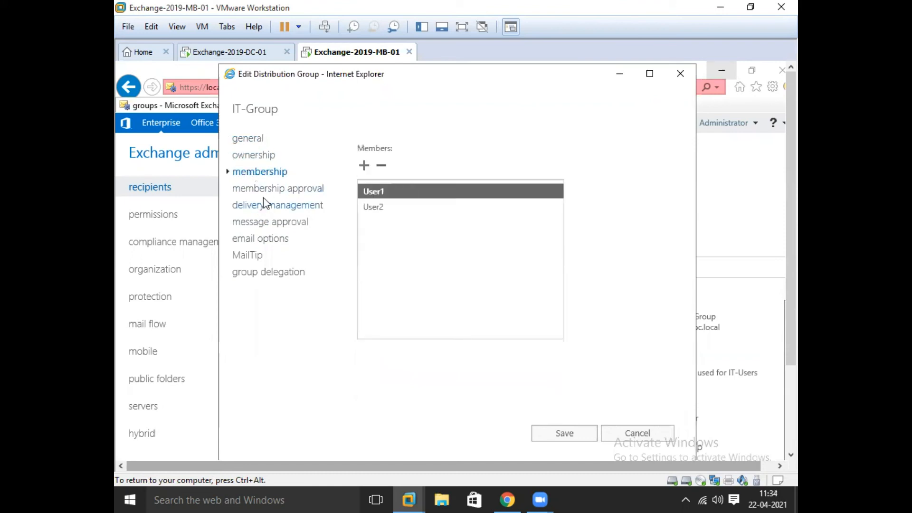
click(264, 222)
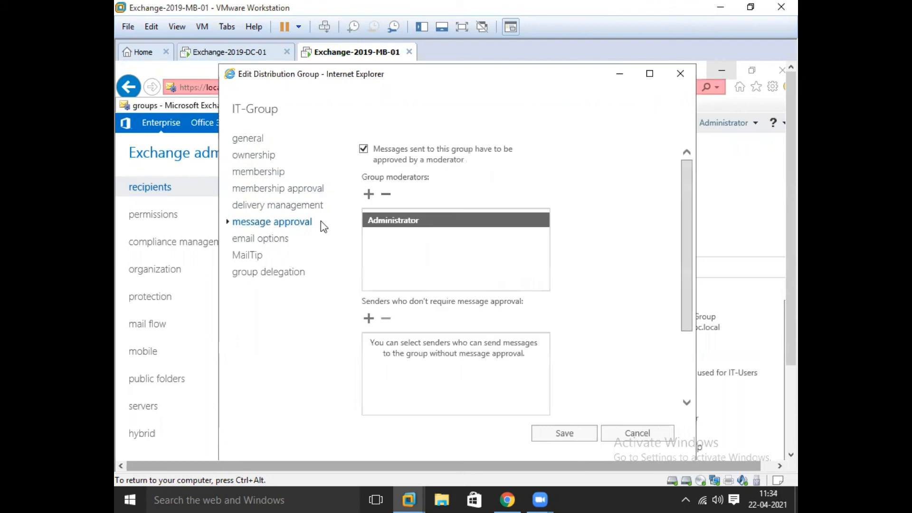
click(386, 194)
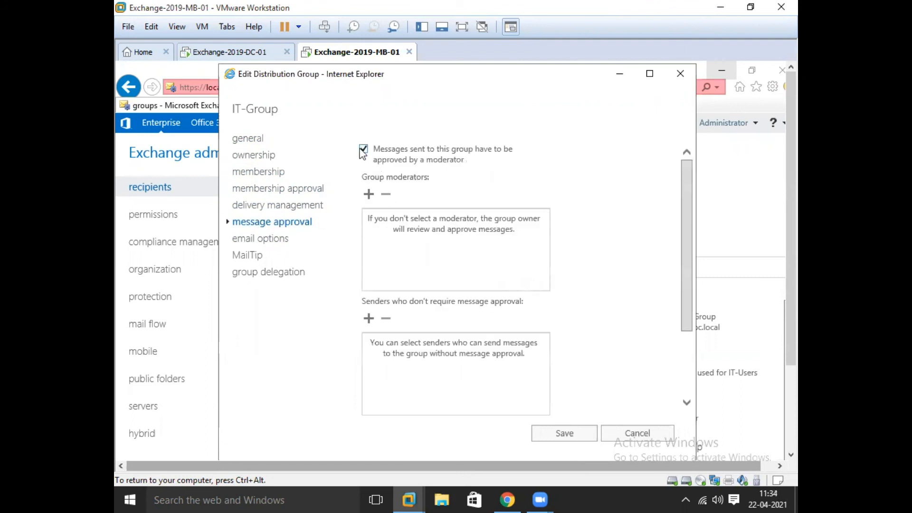
click(364, 149)
click(612, 251)
Step: Save the IT-Group changes, restore the full-screen VM view, and open a new browser tab
click(244, 142)
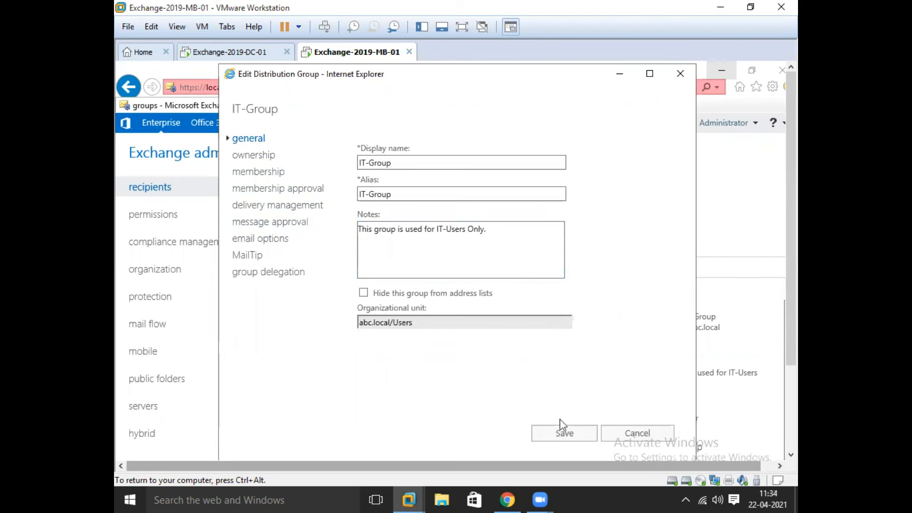
click(547, 434)
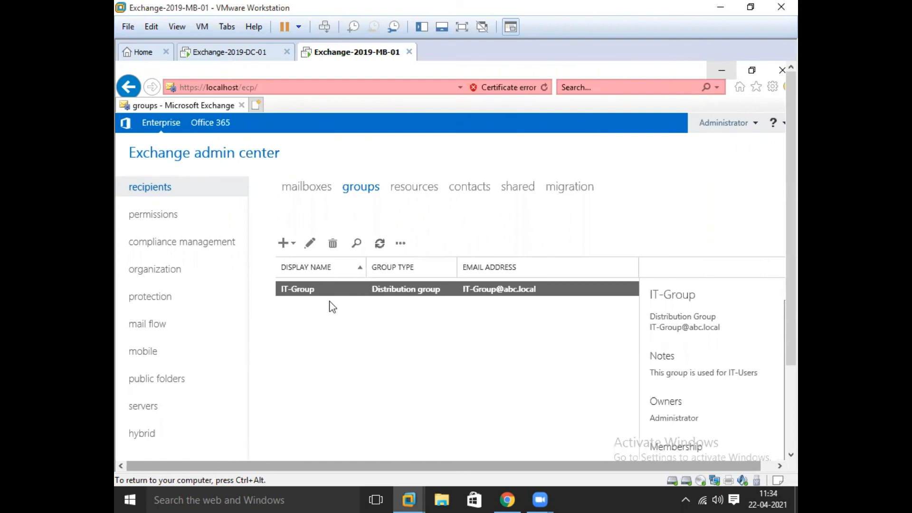
click(462, 26)
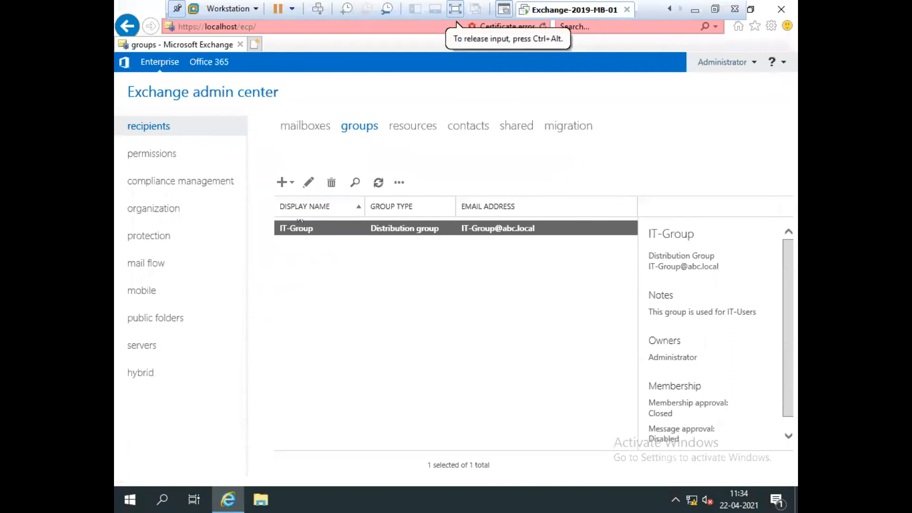
click(255, 45)
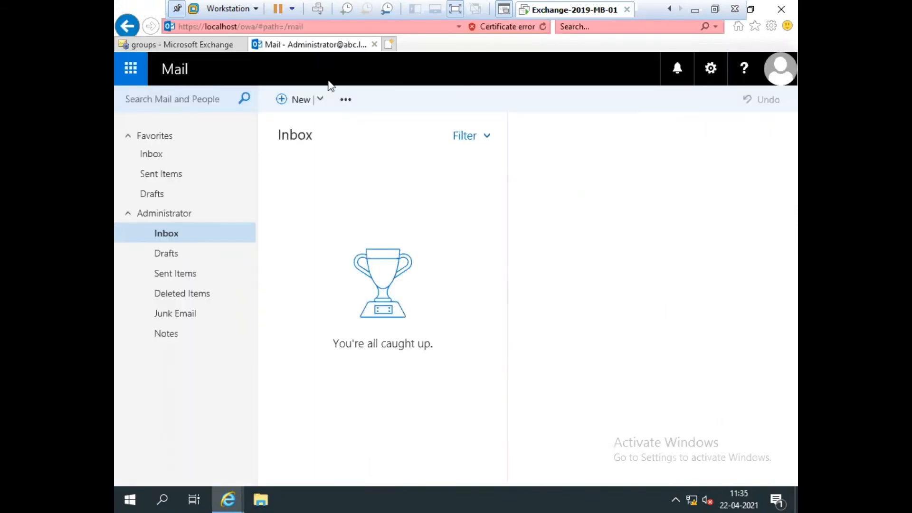
Step: Start a new message addressed to the IT-Group distribution group
click(291, 103)
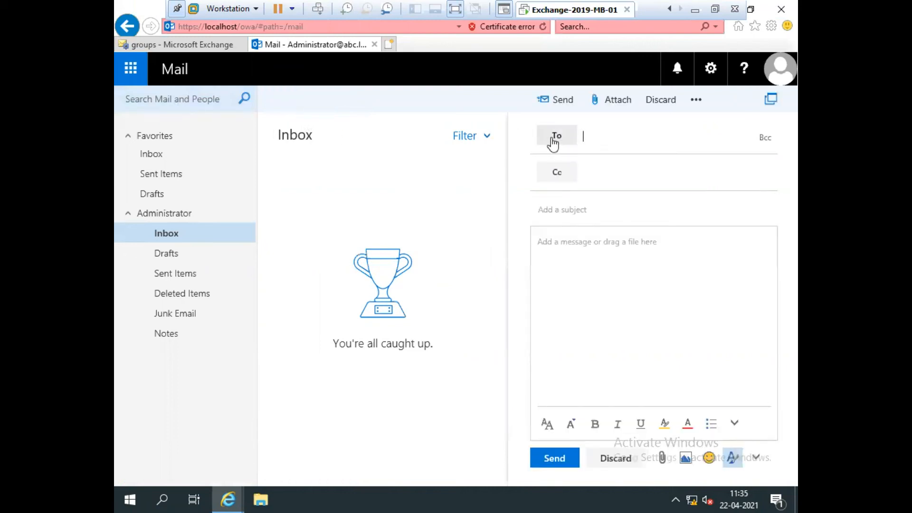
click(592, 144)
text(IT)
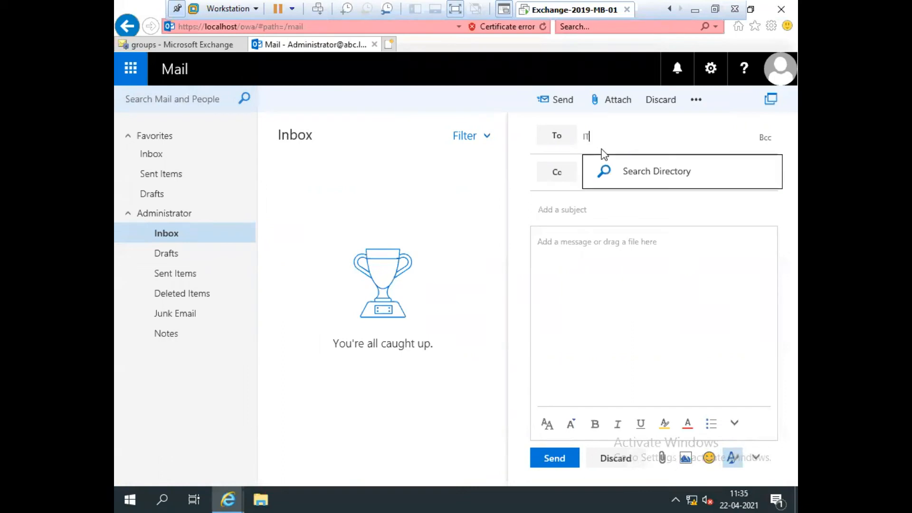
text(-Gro)
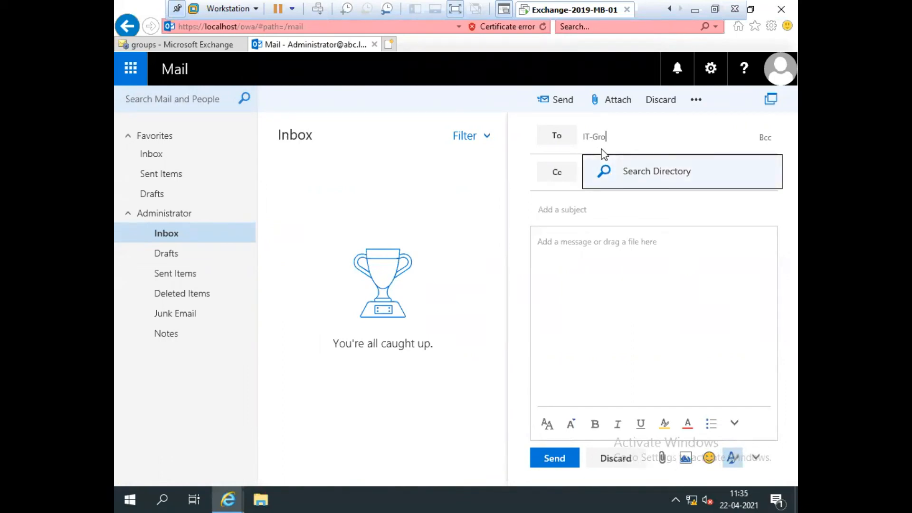
key(Return)
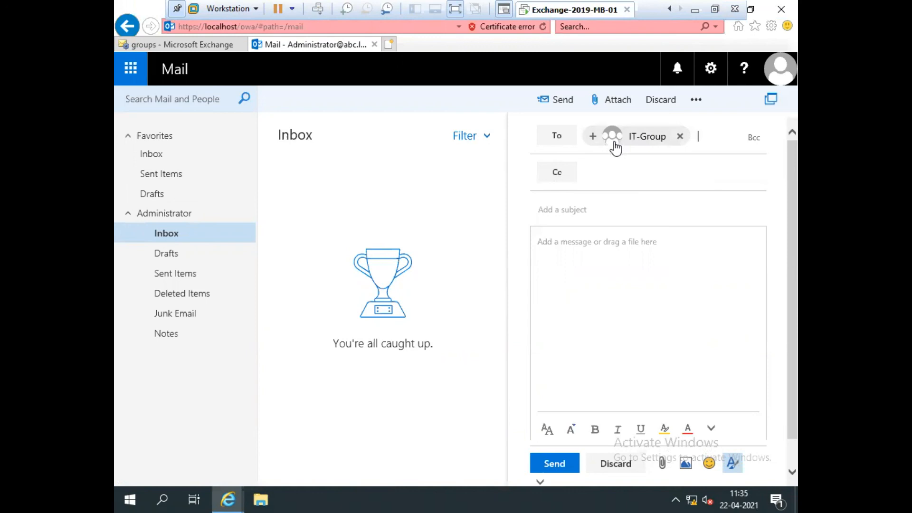
Step: Give the message subject 'Test Mail' and body 'Test Mlai', and send it
click(566, 212)
text(Test Mail)
key(Tab)
text(Test Ml)
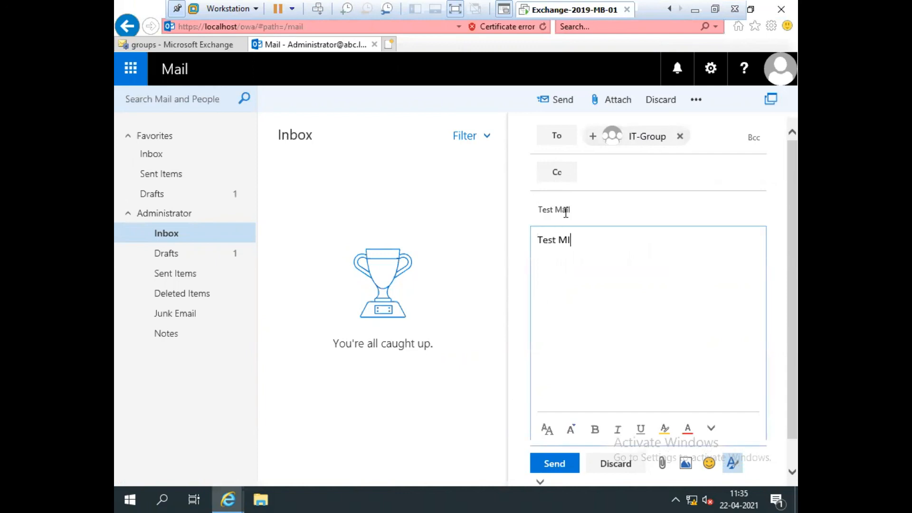
text(ai)
click(556, 100)
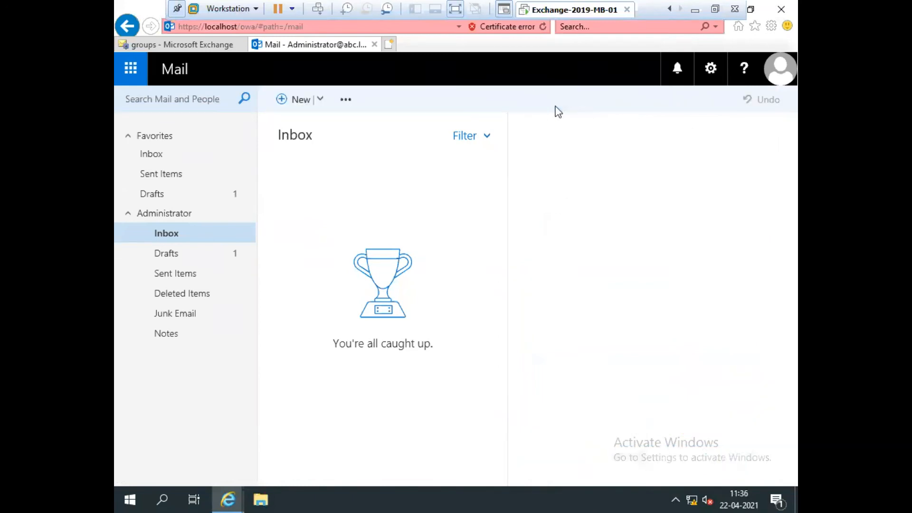
Step: Confirm the Test Mail is listed in Sent Items, with the VM back in full-screen view
click(161, 174)
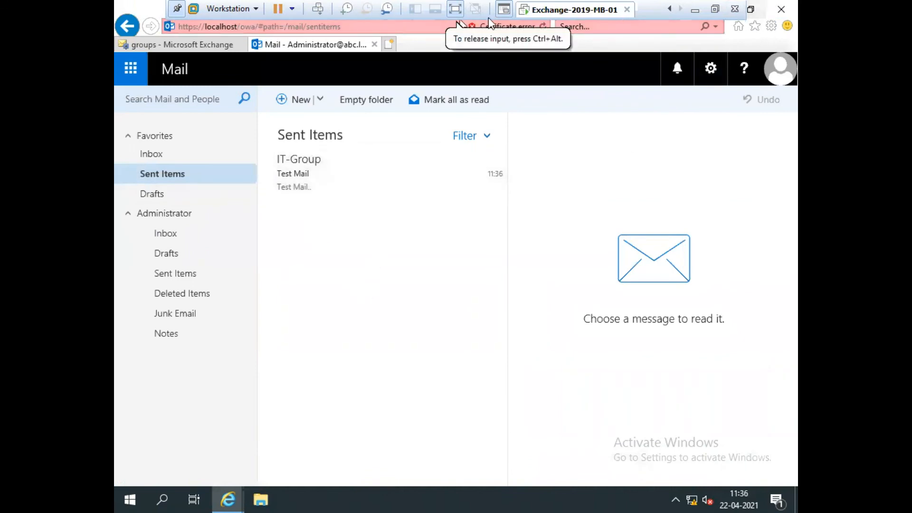
click(715, 9)
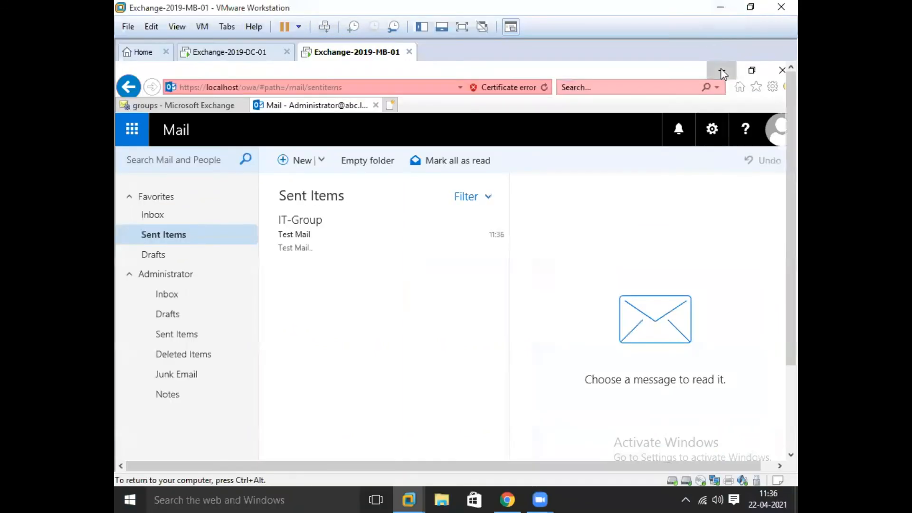
click(722, 72)
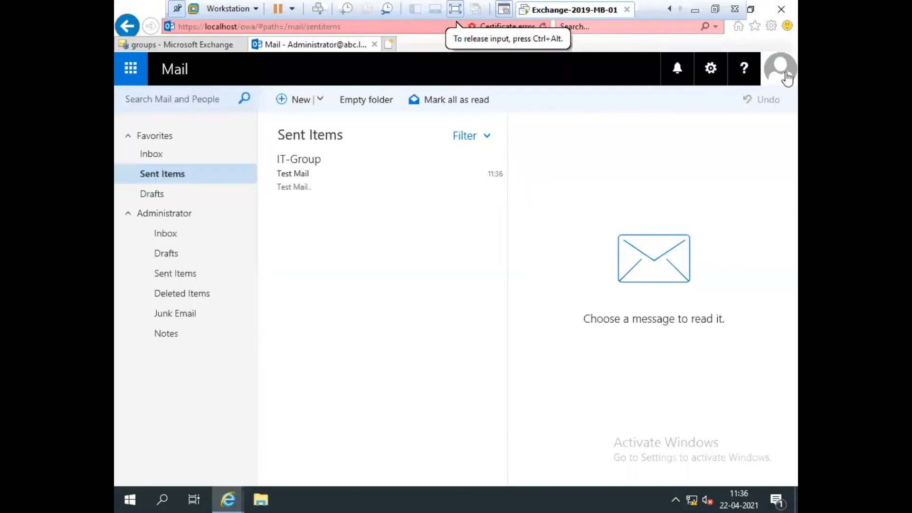
click(780, 71)
Step: Sign out of Administrator and sign in as User1 with its password, declining to save it
click(586, 202)
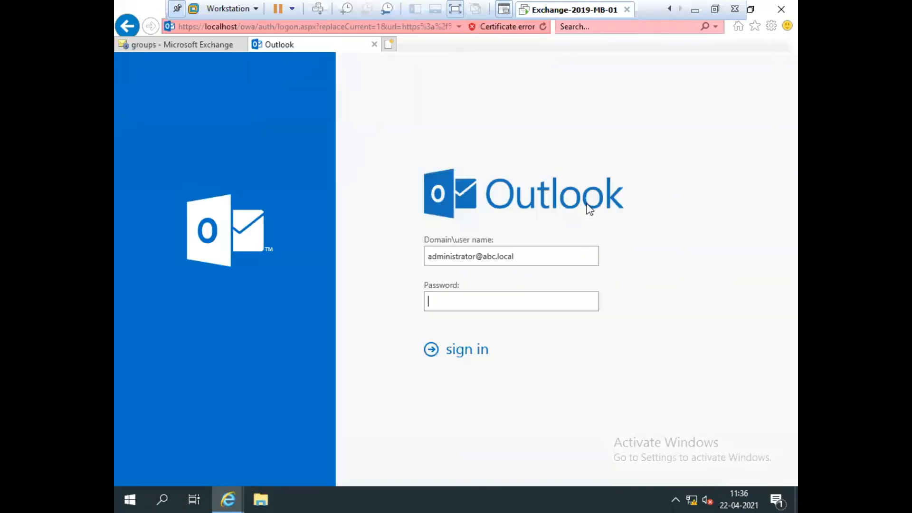
drag(477, 259, 365, 262)
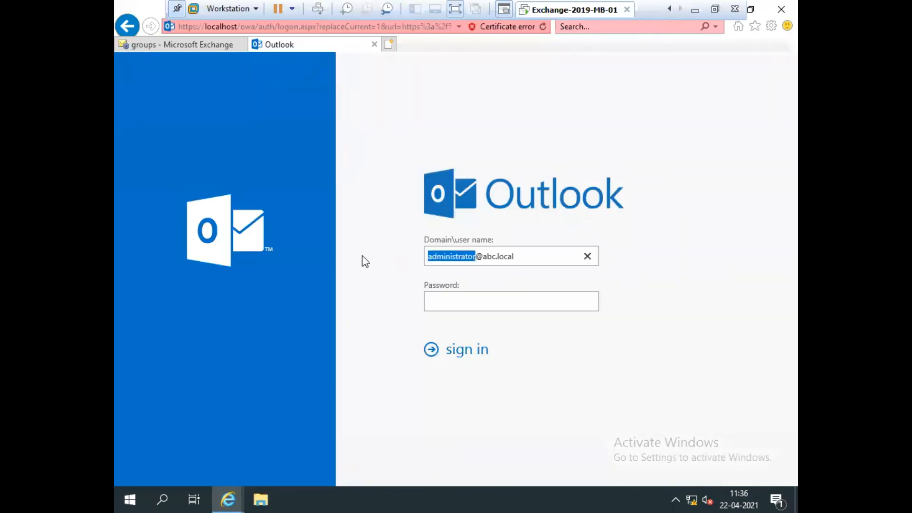
key(BackSpace)
text(User1)
key(Tab)
text(•••••••)
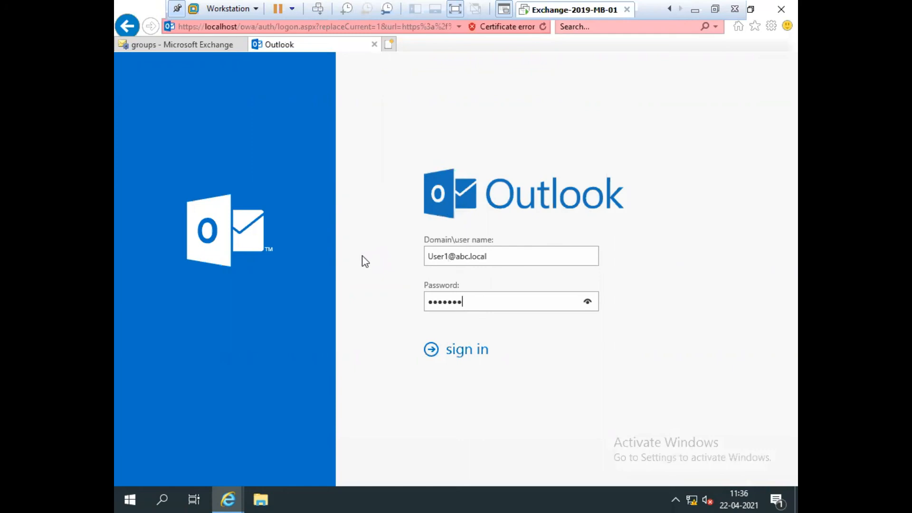
key(Return)
click(662, 477)
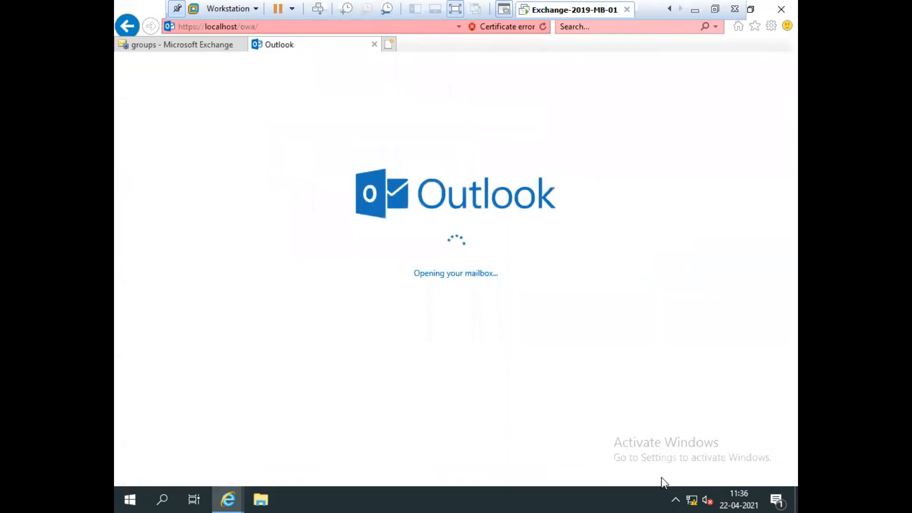
Step: Set User1's time zone to Chennai, Kolkata, Mumbai, New Delhi and save
click(485, 309)
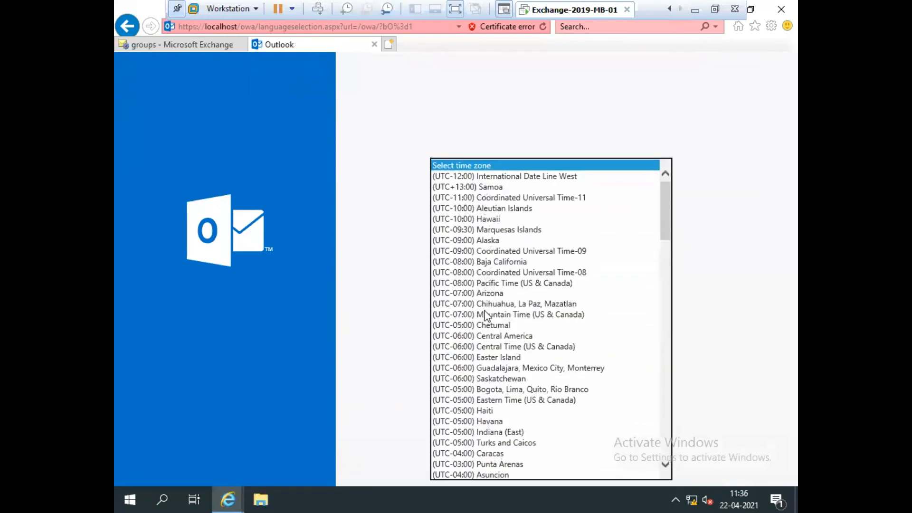
scroll(486, 315, down, 20)
scroll(487, 344, down, 7)
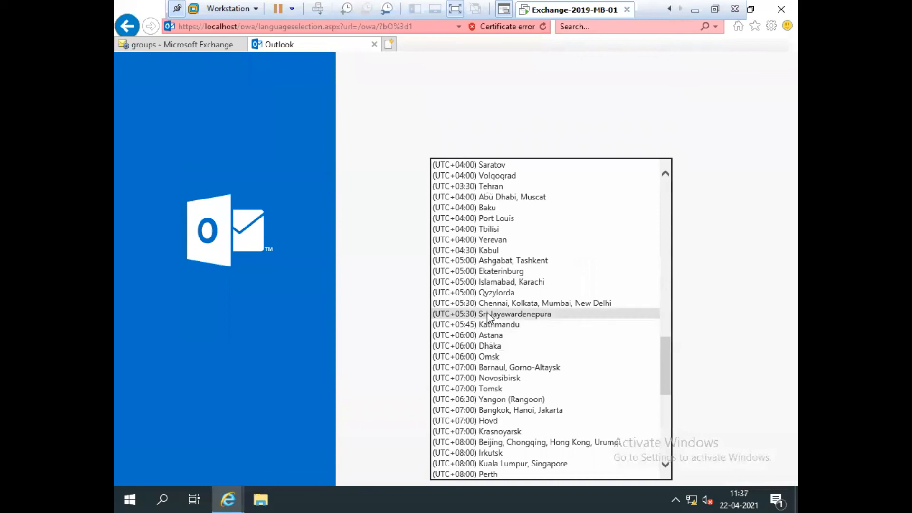
click(489, 303)
click(460, 366)
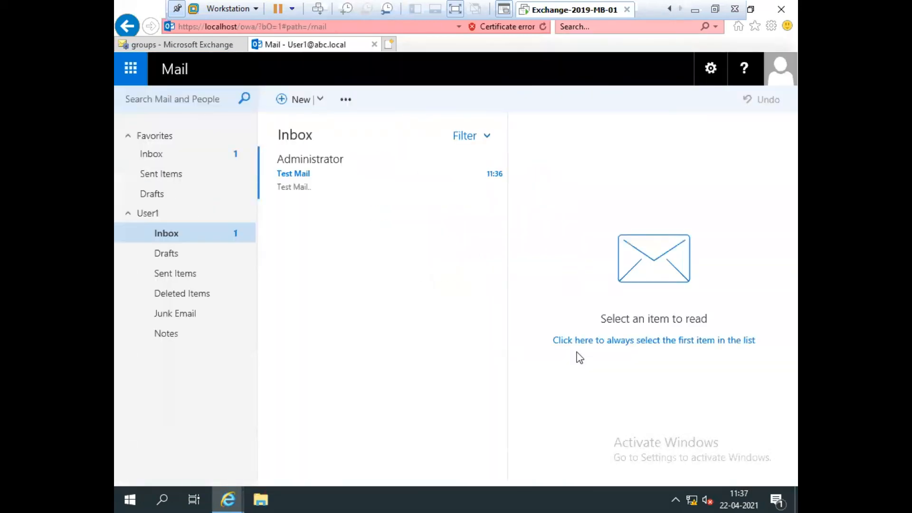
Step: Open the Test Mail in User1's Inbox, then sign out of User1's mailbox
click(189, 153)
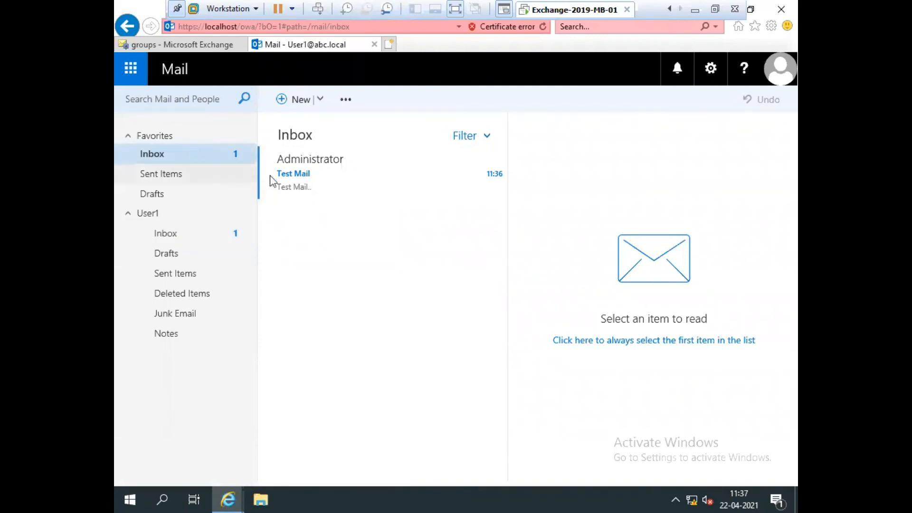
click(323, 185)
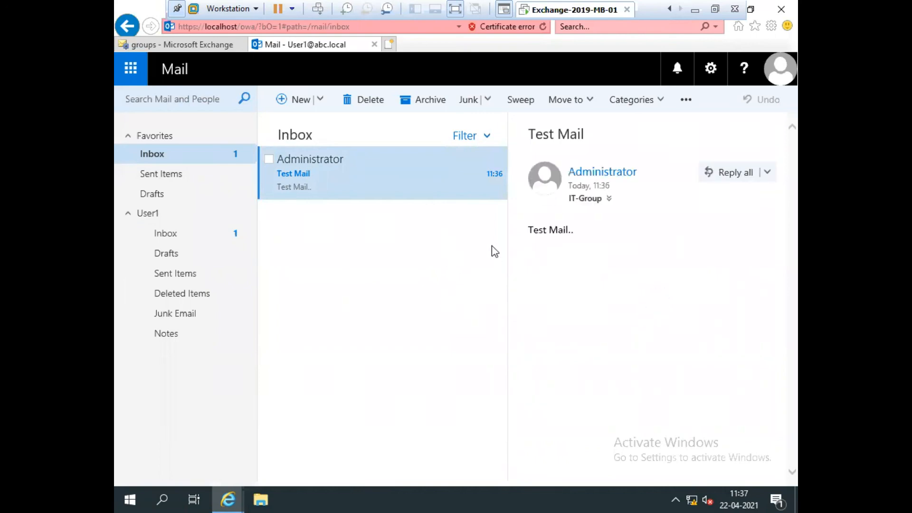
click(780, 69)
click(585, 204)
drag(448, 256, 400, 255)
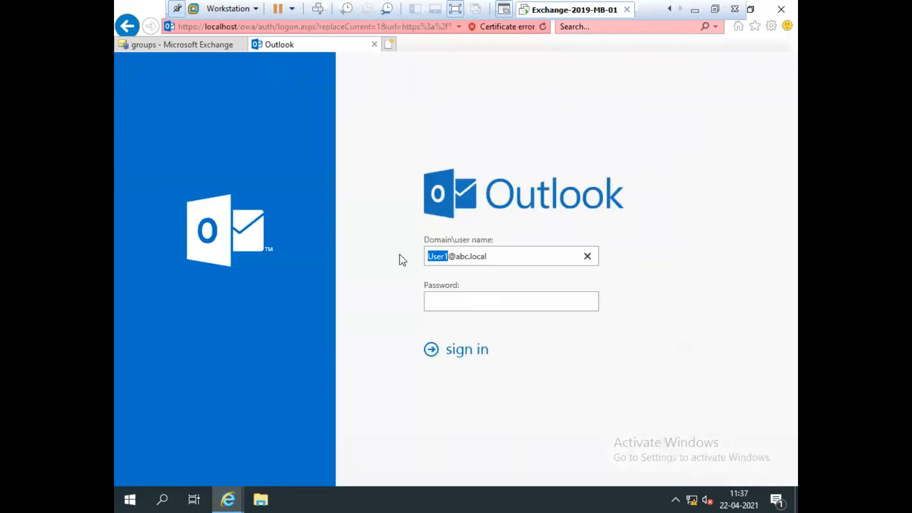
Step: Sign in as User2 with its password, declining to save the password
text(User2)
text(•••••)
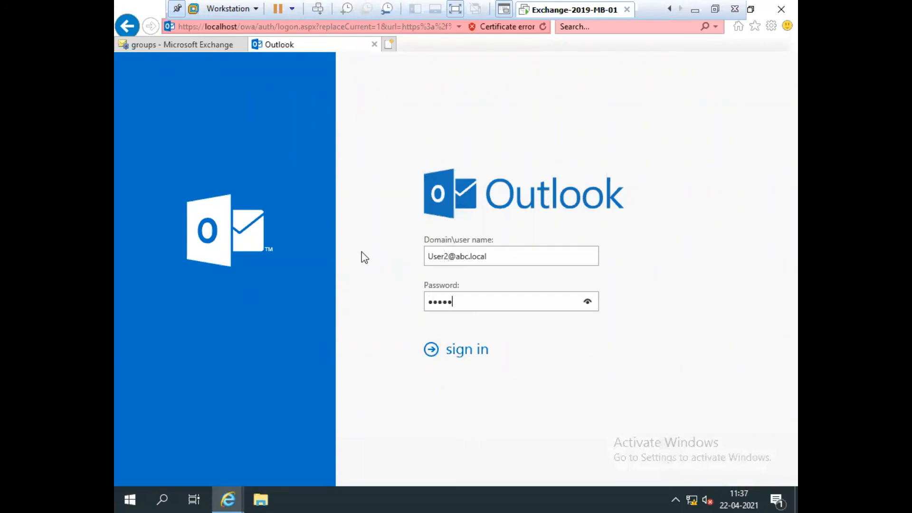
key(Return)
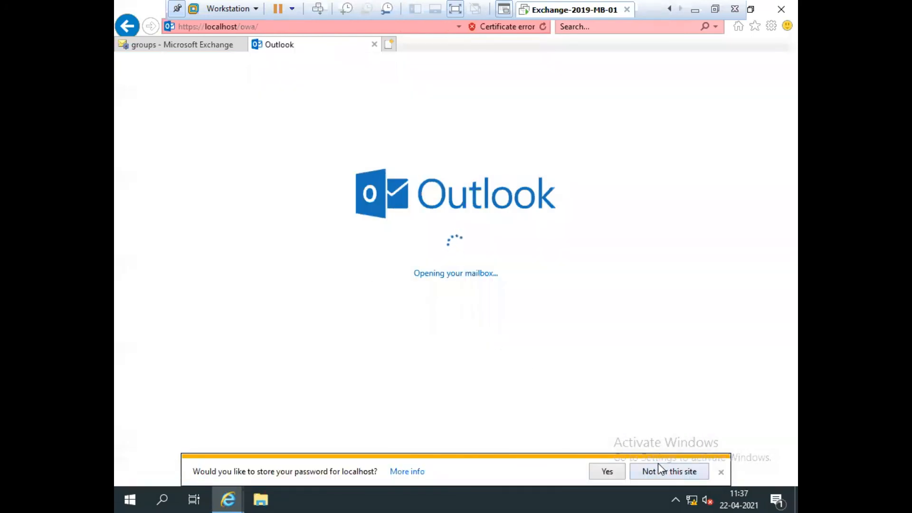
click(658, 468)
Step: Set User2's time zone to UTC+05:30 Chennai and save
click(495, 309)
scroll(494, 314, down, 20)
scroll(494, 314, down, 4)
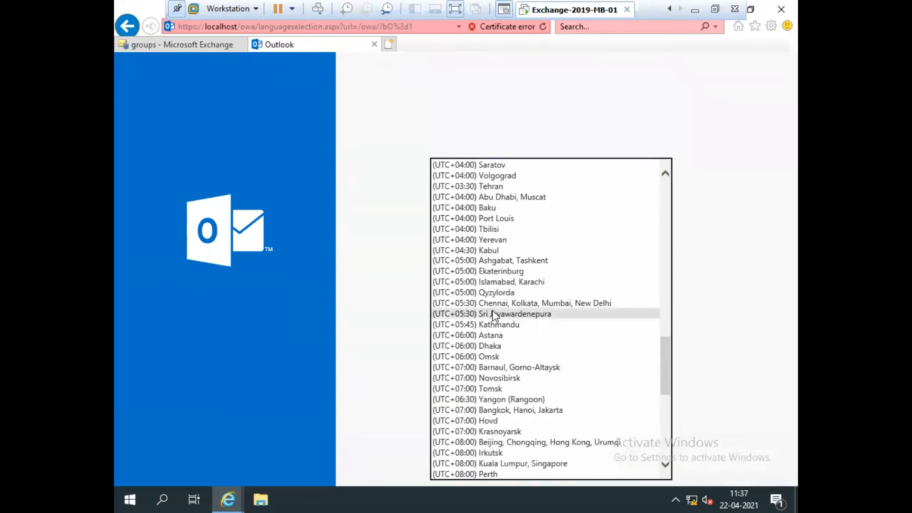
click(491, 301)
click(480, 368)
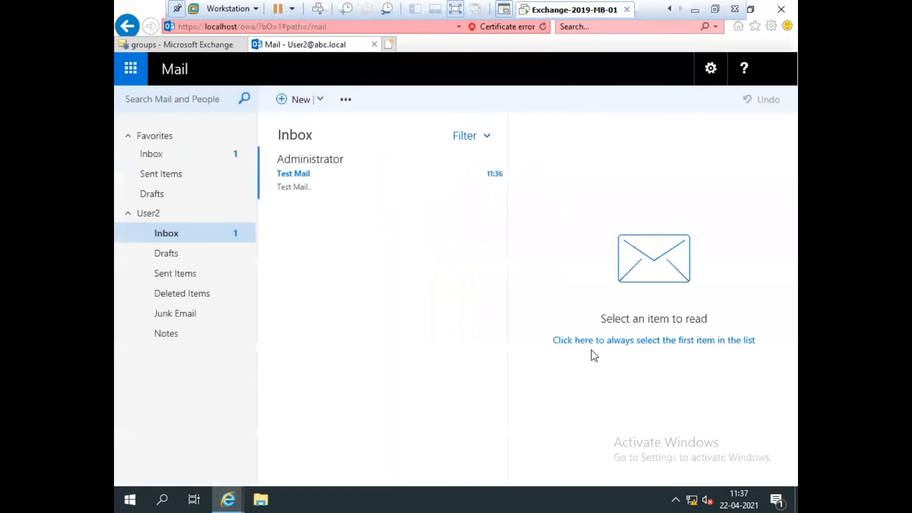
Step: Open the Test Mail in User2's Inbox, then sign out of User2's mailbox
click(307, 159)
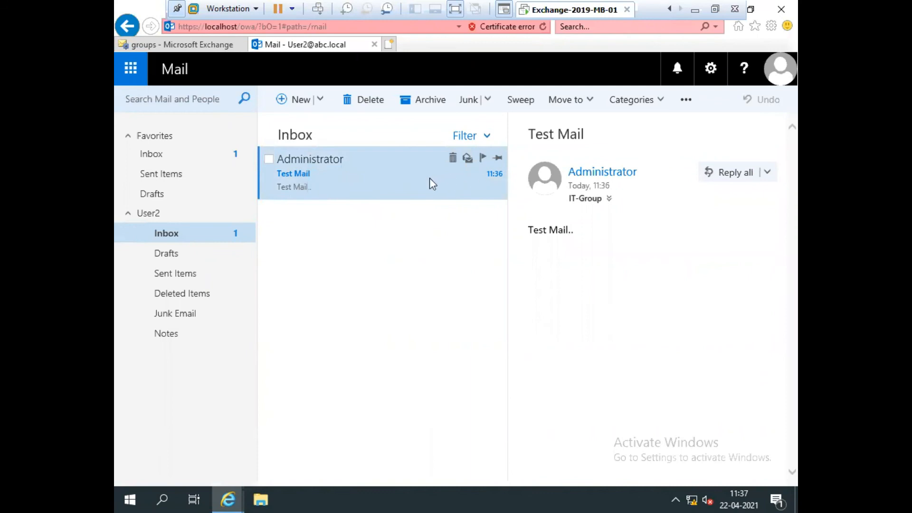
click(780, 69)
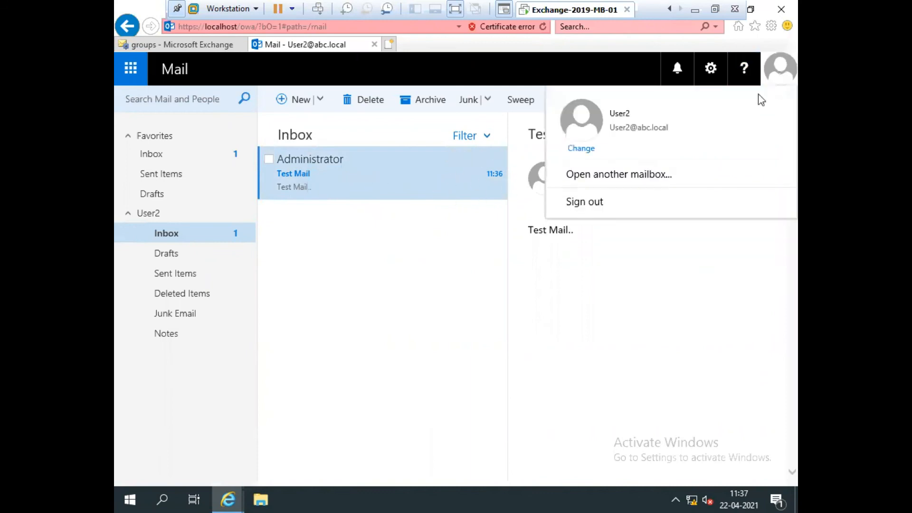
click(639, 134)
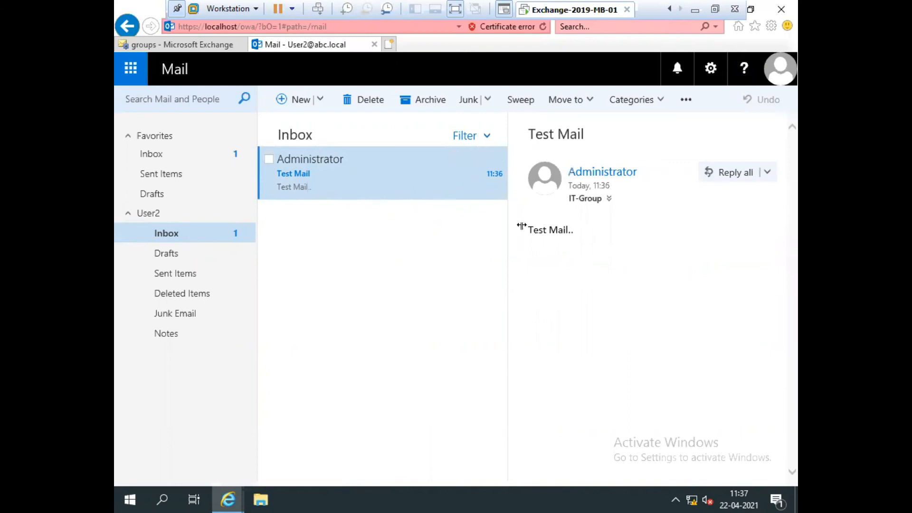
click(780, 69)
click(583, 202)
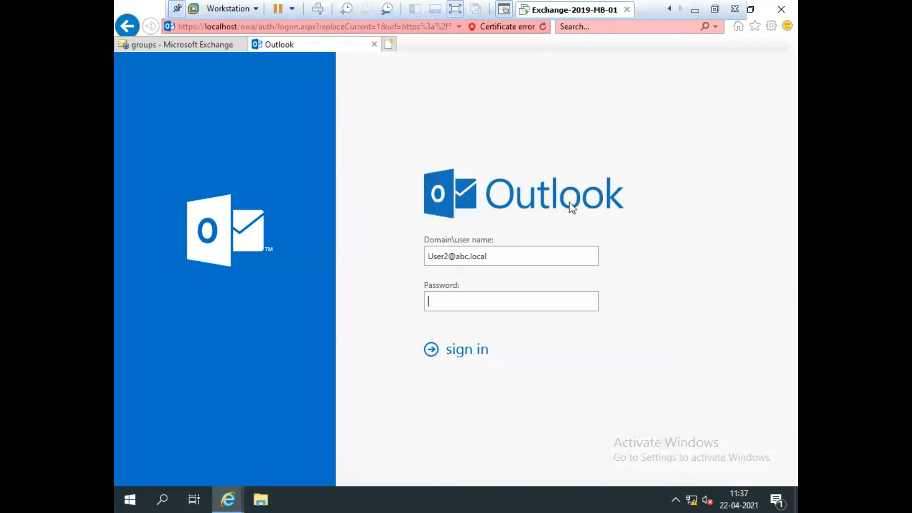
Step: Sign back in as Administrator with its password and show the empty Favorites Inbox
drag(450, 254, 355, 259)
key(BackSpace)
text(Administrator)
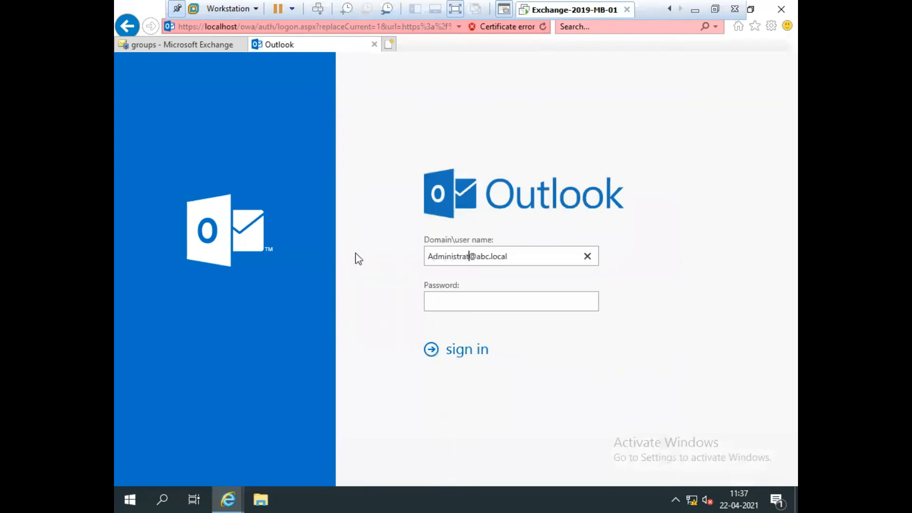
key(Tab)
text(P@ssw0rd)
key(Return)
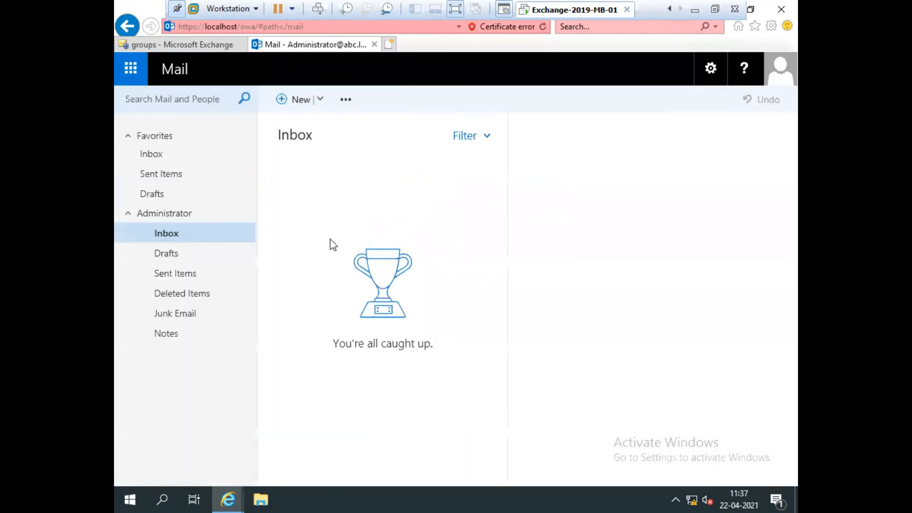
click(172, 154)
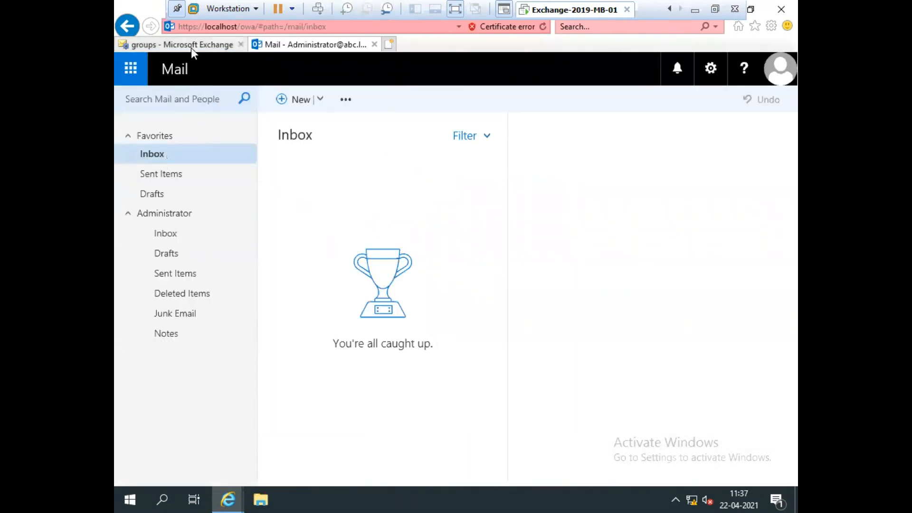
click(191, 46)
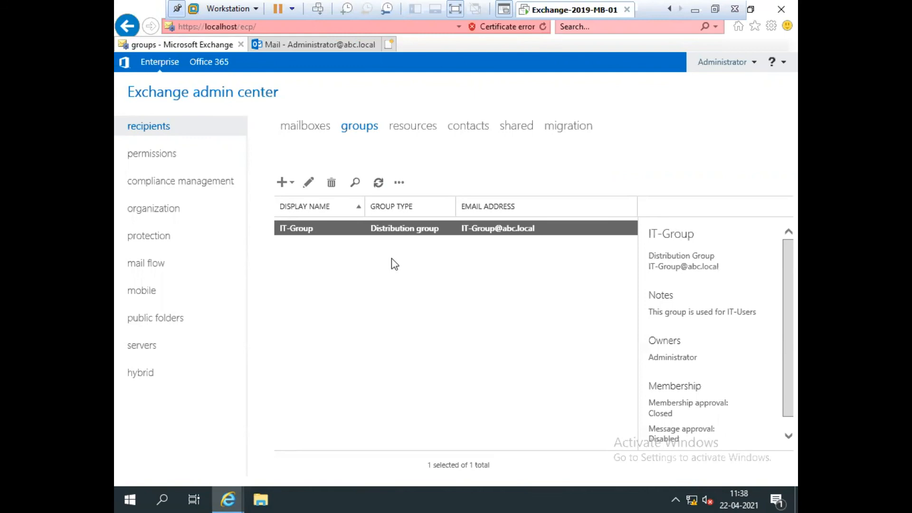
Step: Minimize the VMware full-screen window to reveal the host Windows desktop
click(694, 11)
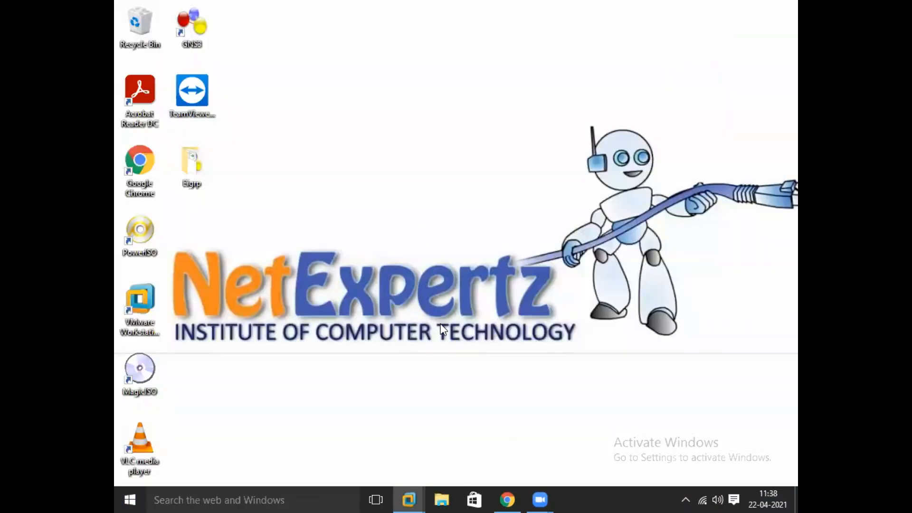